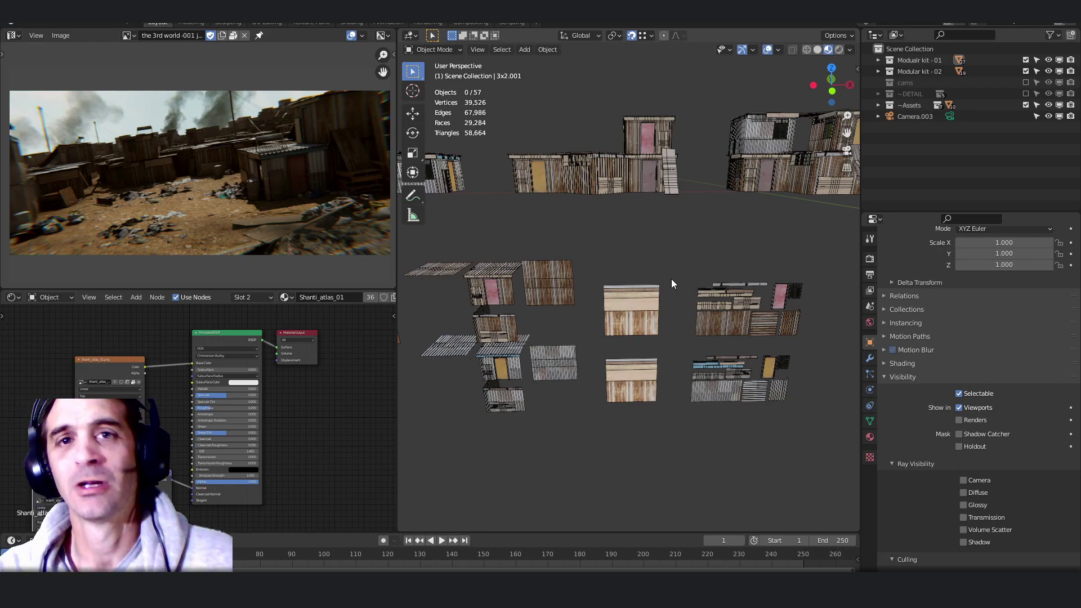
# Step: Pan across the shack scene and view the trim-sheet planes in Front Orthographic
pyautogui.scroll(5, 608, 336)
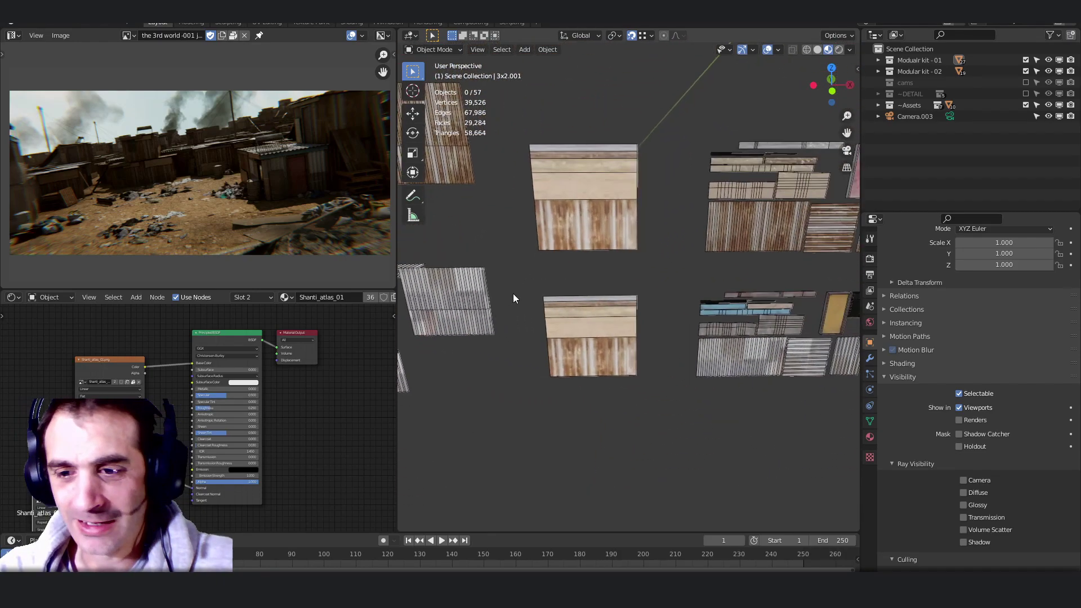
pyautogui.scroll(-5, 604, 287)
pyautogui.scroll(3, 662, 281)
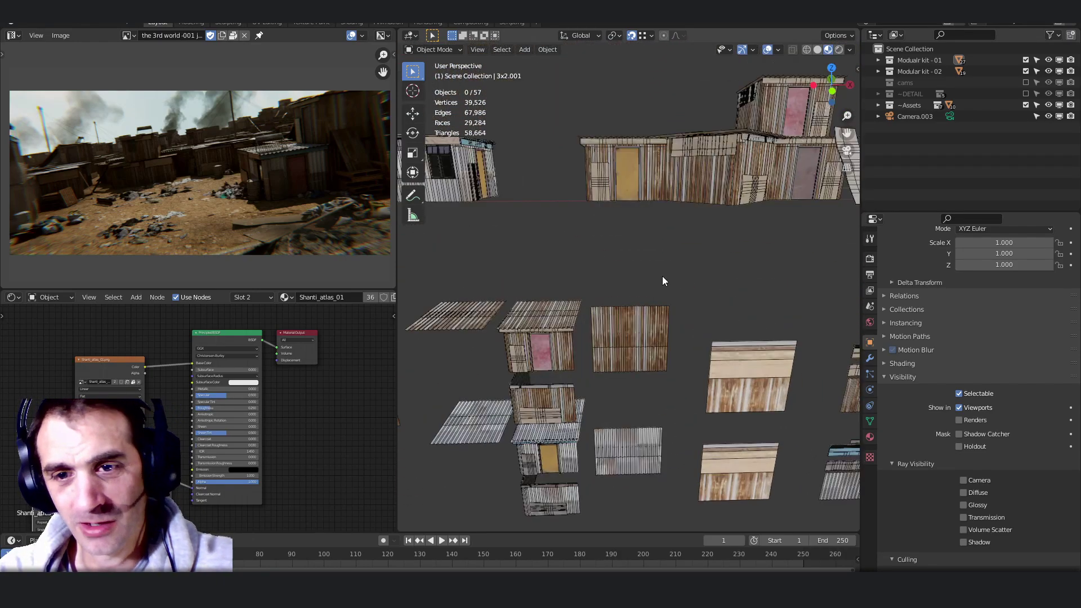
pyautogui.scroll(6, 684, 238)
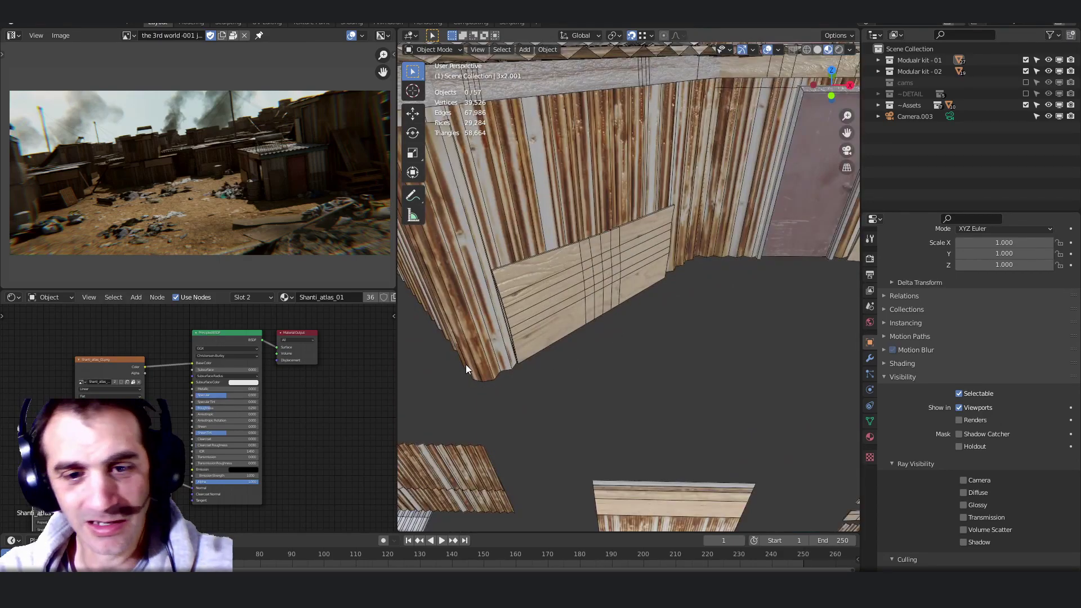
pyautogui.moveTo(466, 364); pyautogui.dragTo(545, 386, button='middle')
pyautogui.scroll(-8, 634, 370)
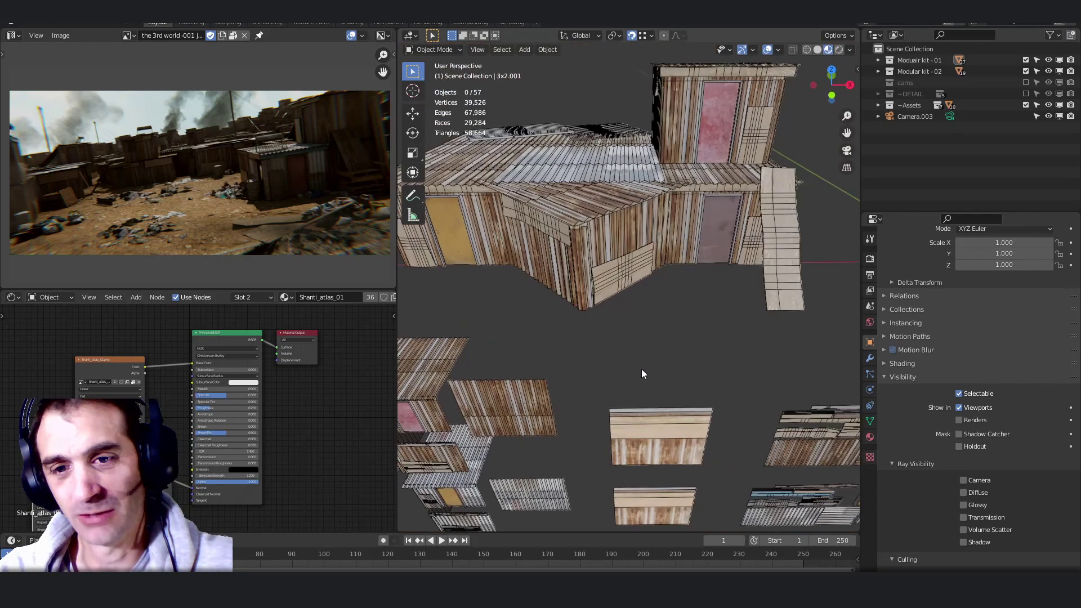
pyautogui.scroll(-5, 662, 299)
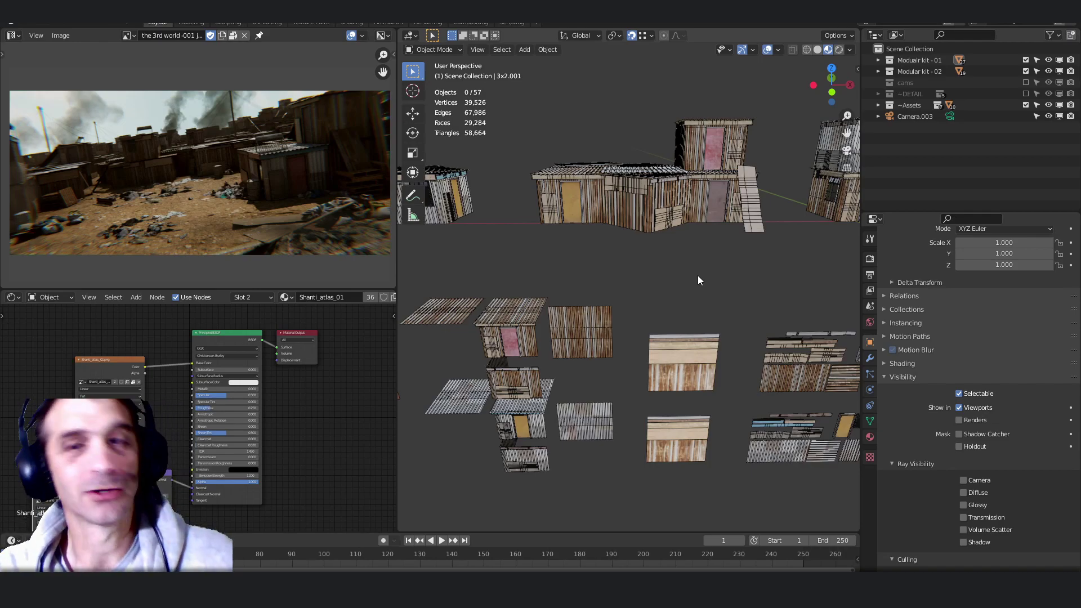
pyautogui.keyDown('shift'); pyautogui.moveTo(688, 311); pyautogui.dragTo(625, 285, button='middle'); pyautogui.keyUp('shift')
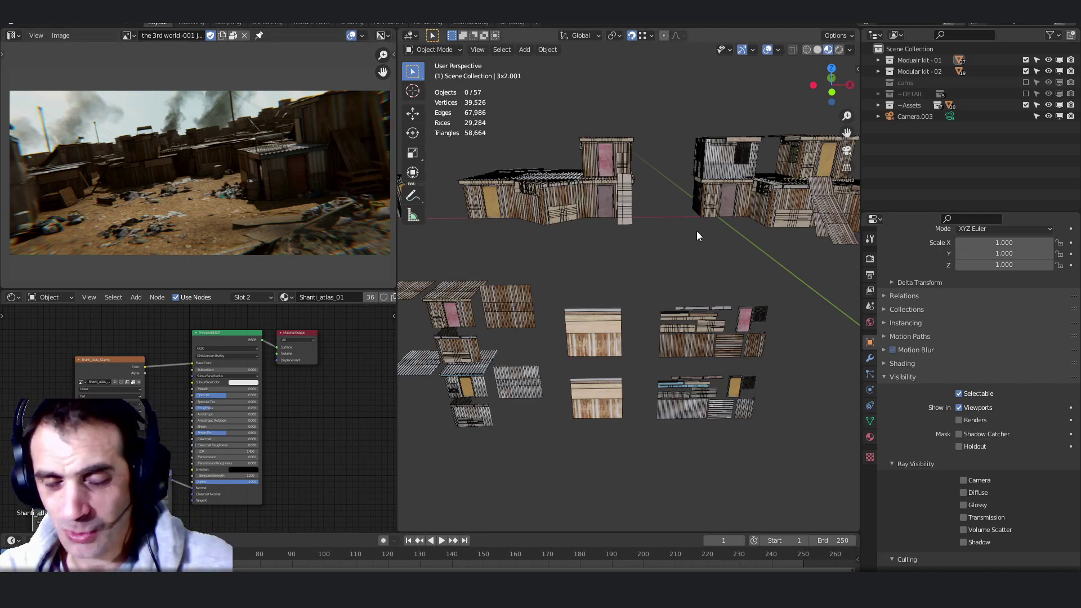
pyautogui.keyDown('shift'); pyautogui.moveTo(697, 232); pyautogui.dragTo(693, 228, button='middle'); pyautogui.keyUp('shift')
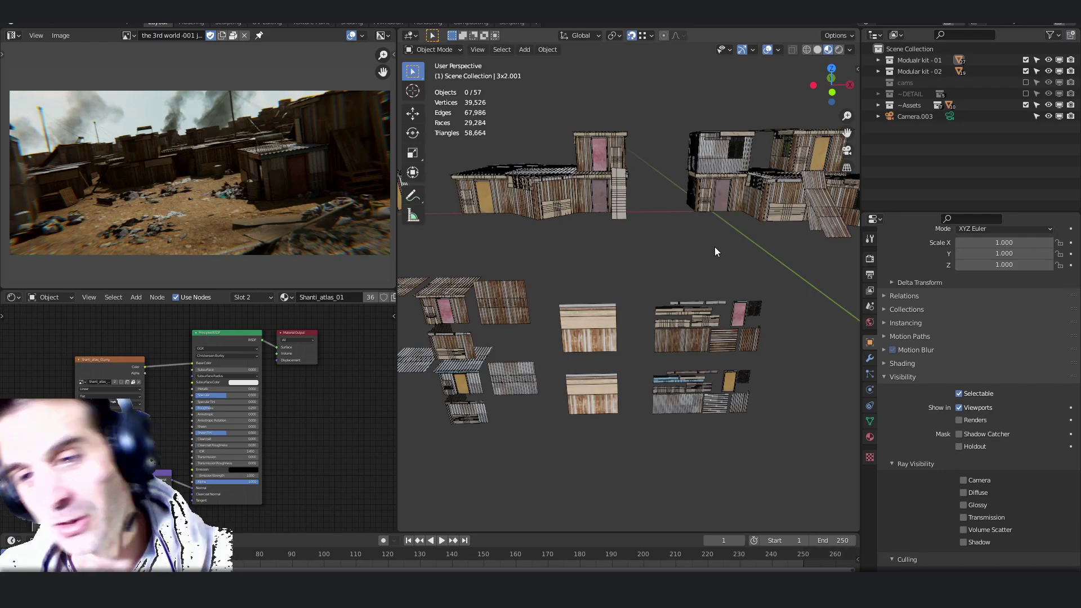
pyautogui.keyDown('shift'); pyautogui.moveTo(706, 246); pyautogui.dragTo(704, 244, button='middle'); pyautogui.keyUp('shift')
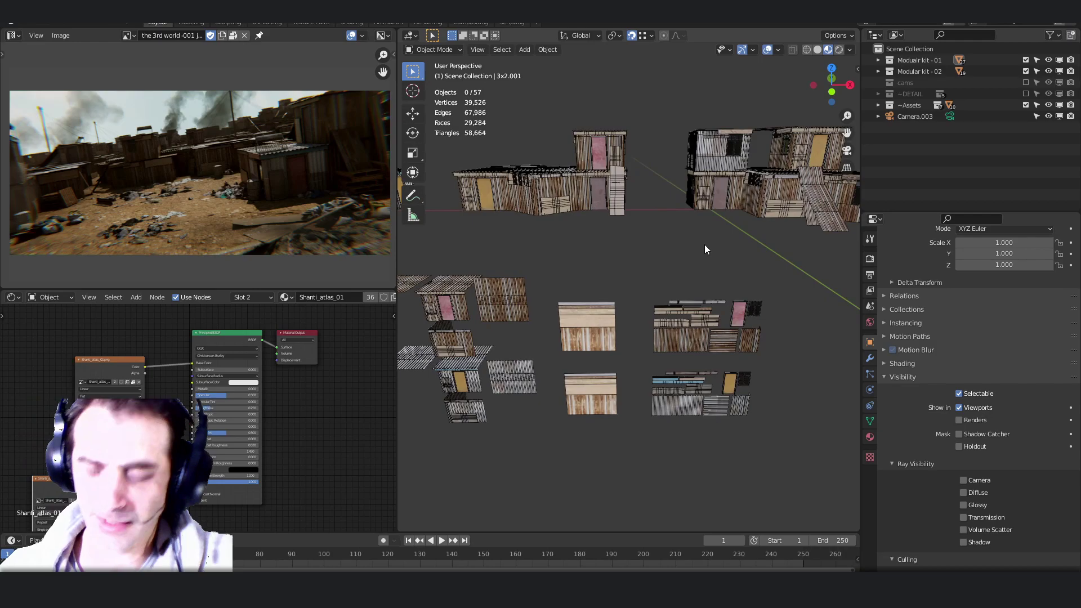
pyautogui.press('KP_1')
# Step: Zoom in on the trim planes, select Plane.001, and zoom back out
pyautogui.scroll(4, 754, 282)
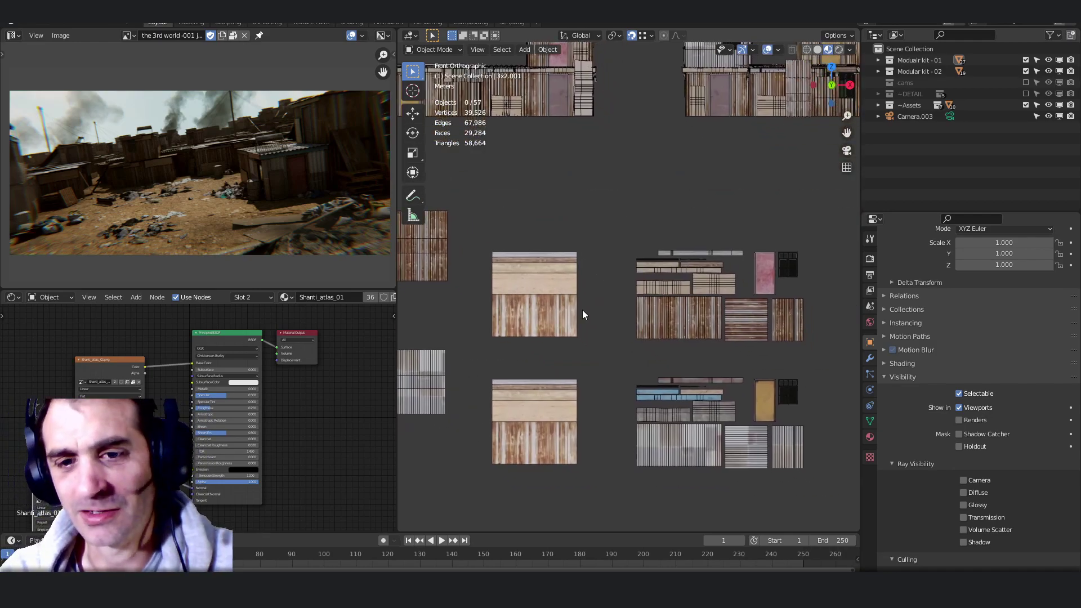
pyautogui.scroll(3, 553, 279)
pyautogui.keyDown('shift'); pyautogui.moveTo(579, 265); pyautogui.dragTo(669, 224, button='middle'); pyautogui.keyUp('shift')
pyautogui.click(578, 243)
pyautogui.scroll(-2, 577, 243)
pyautogui.keyDown('shift'); pyautogui.moveTo(586, 243); pyautogui.dragTo(586, 221, button='middle'); pyautogui.keyUp('shift')
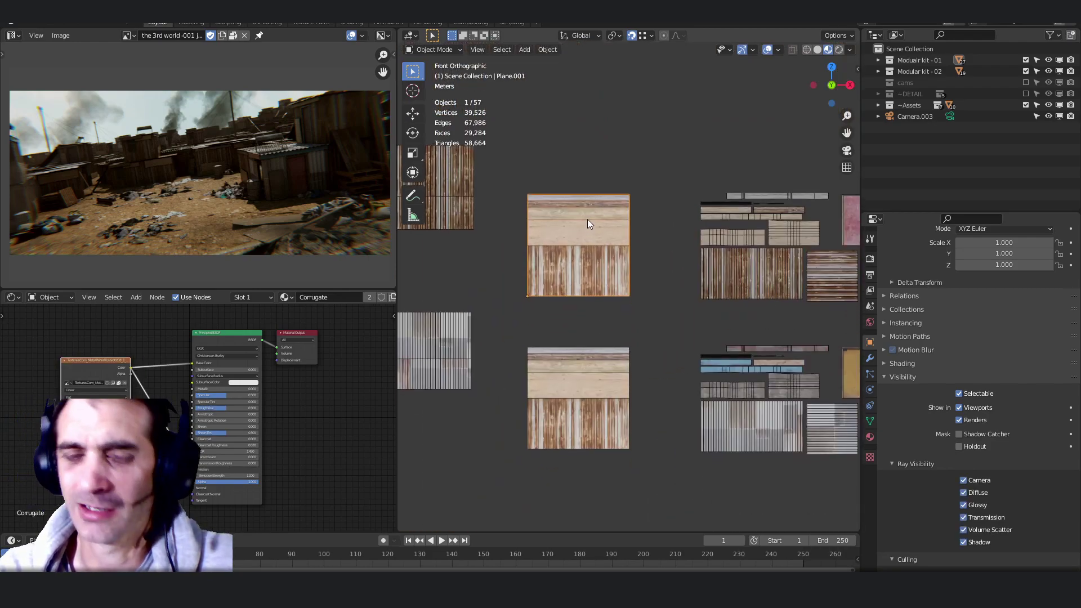
pyautogui.scroll(1, 586, 221)
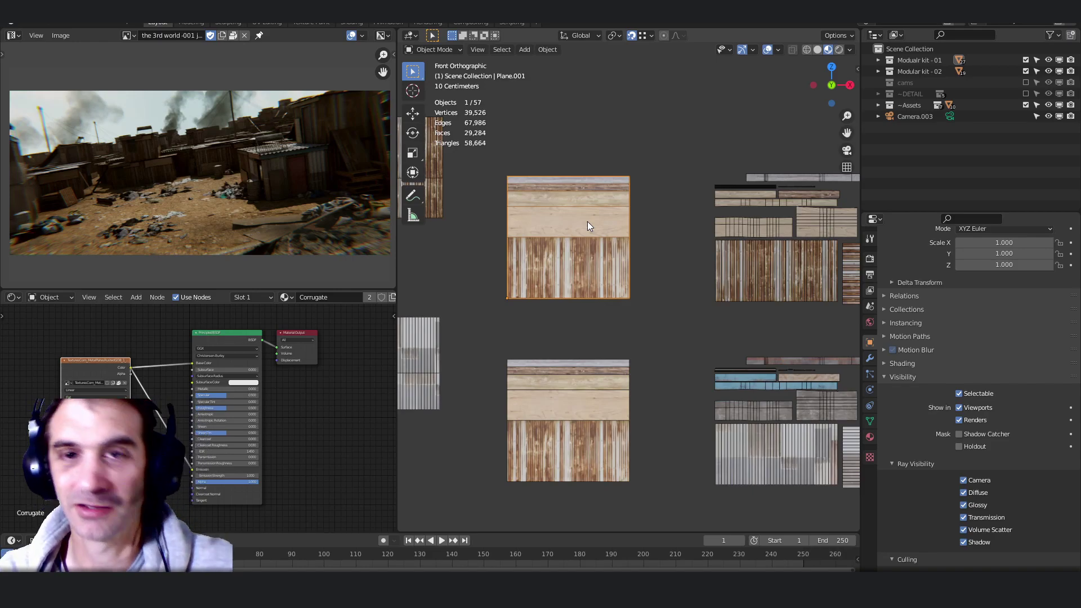
pyautogui.scroll(1, 612, 231)
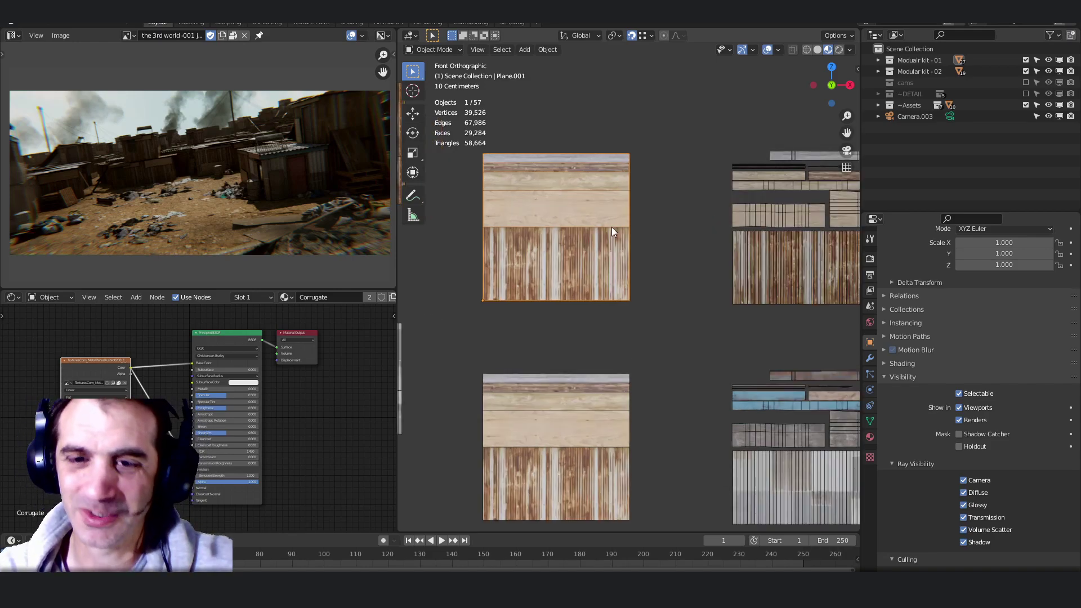
pyautogui.scroll(-2, 635, 226)
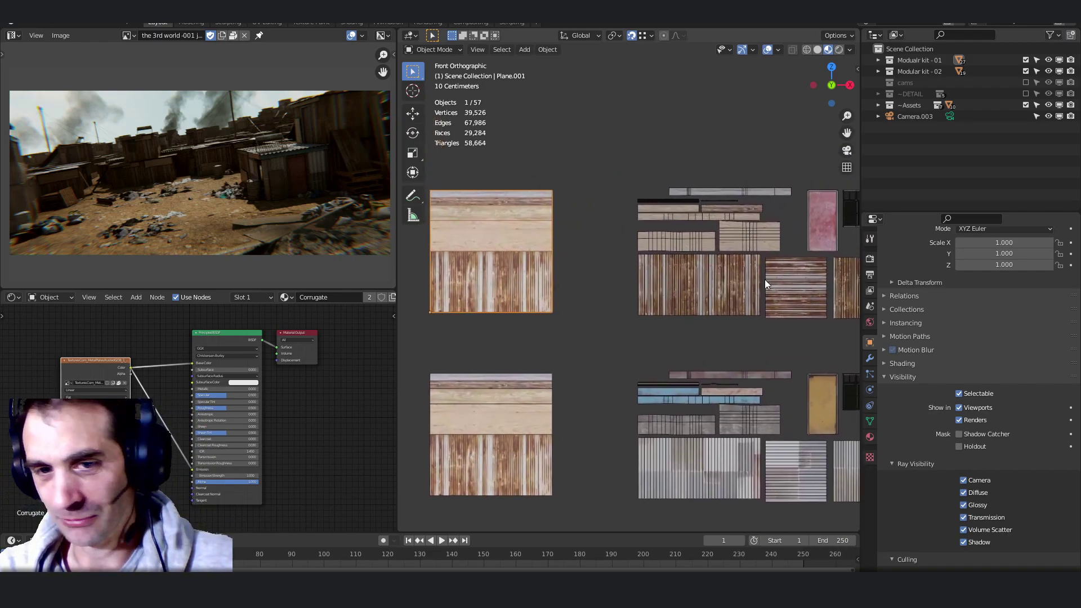
pyautogui.scroll(-3, 540, 275)
pyautogui.scroll(-2, 606, 268)
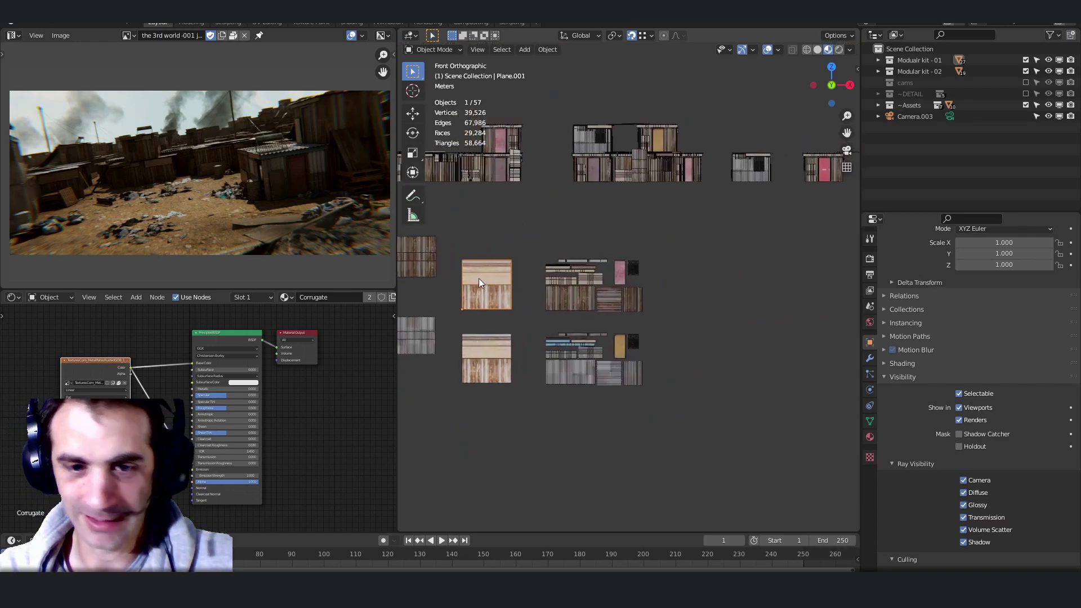
# Step: Duplicate the trim-sheet plane to the right and frame the copy for face editing
pyautogui.hotkey('shift', 'd')
pyautogui.click(719, 272)
pyautogui.press('KP_Decimal')
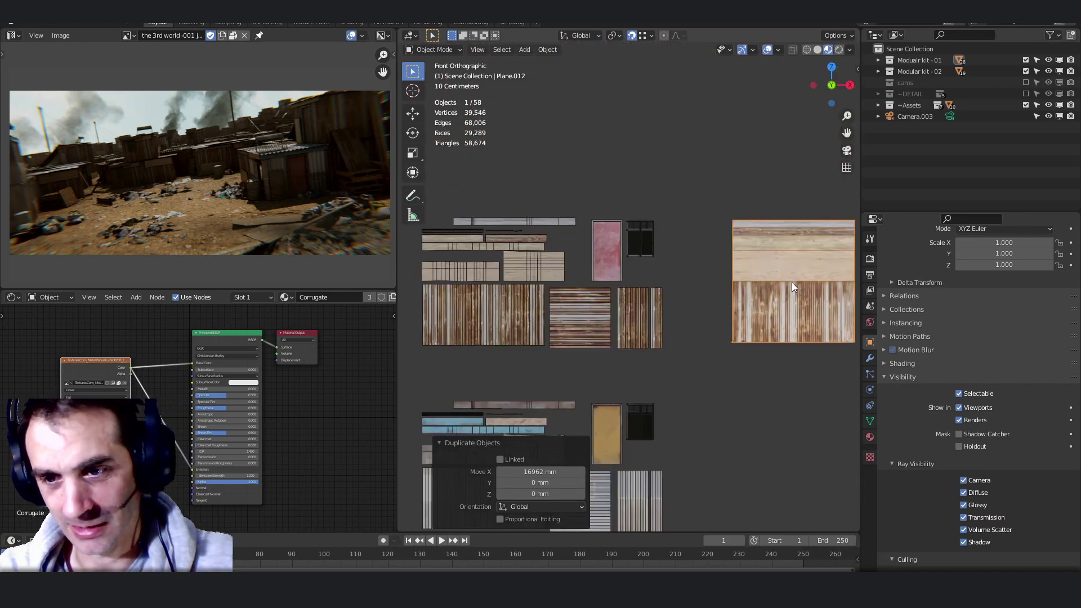
pyautogui.press('Tab')
# Step: Copy the plywood, pine beam and corrugated faces out to the right of the plane
pyautogui.click(645, 268)
pyautogui.scroll(-2, 646, 268)
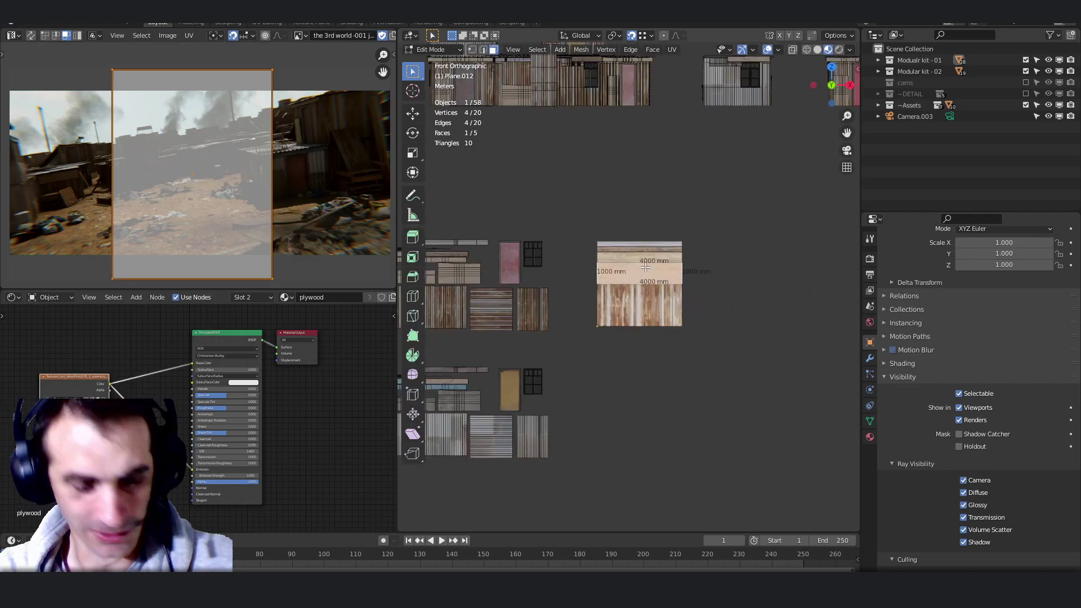
pyautogui.hotkey('shift', 'd')
pyautogui.click(770, 268)
pyautogui.click(658, 256)
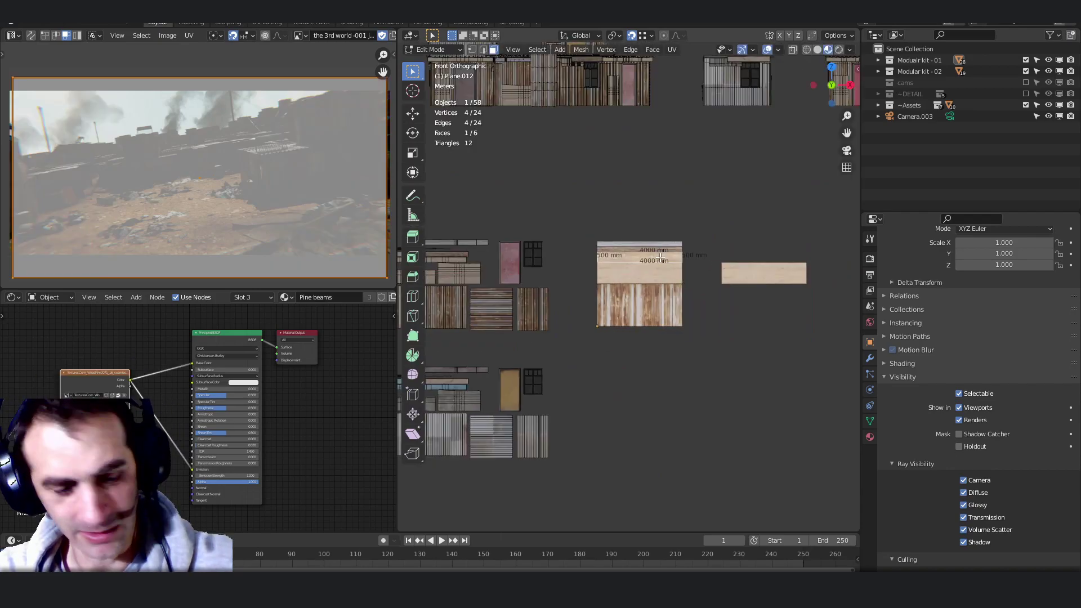
pyautogui.hotkey('shift', 'd')
pyautogui.click(787, 249)
pyautogui.click(698, 303)
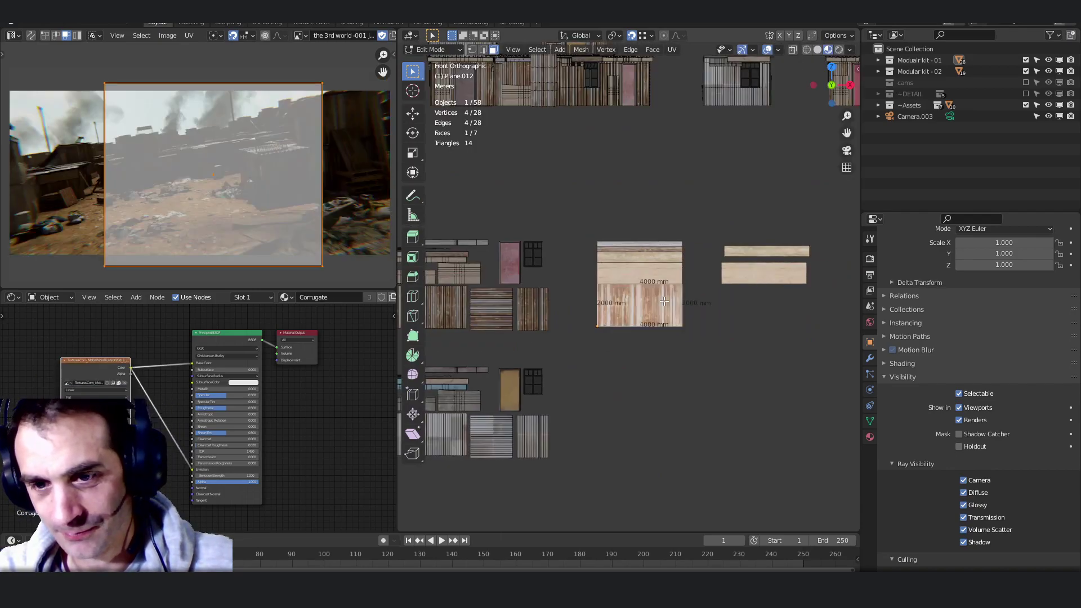
pyautogui.hotkey('shift', 'd')
pyautogui.click(743, 303)
# Step: Copy the tar pole and steel-galv strips out too, then box-select all copied strips
pyautogui.click(657, 244)
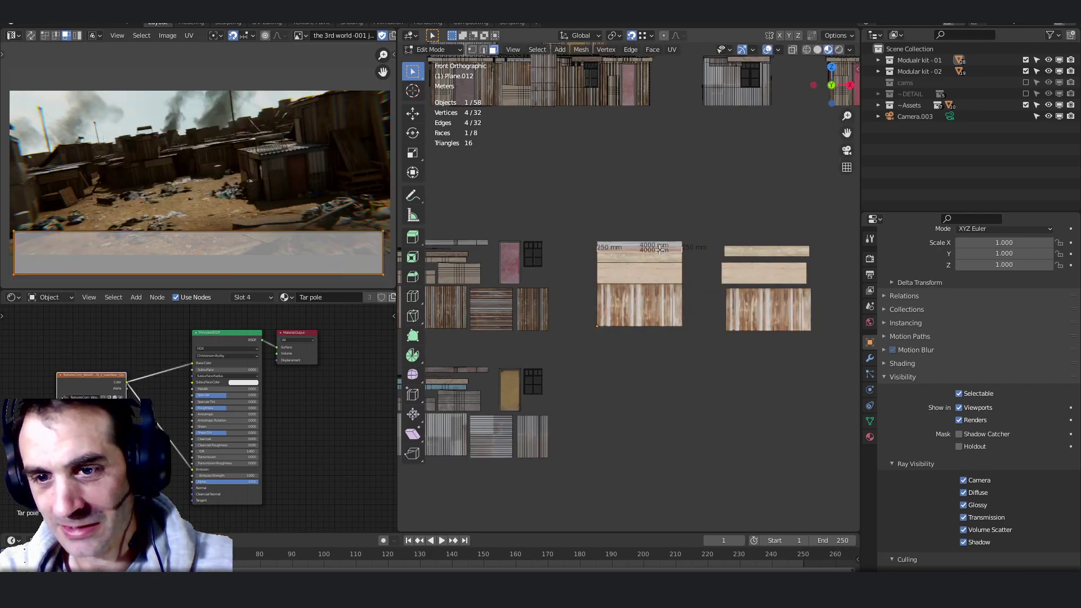
pyautogui.hotkey('shift', 'd')
pyautogui.click(784, 236)
pyautogui.click(655, 245)
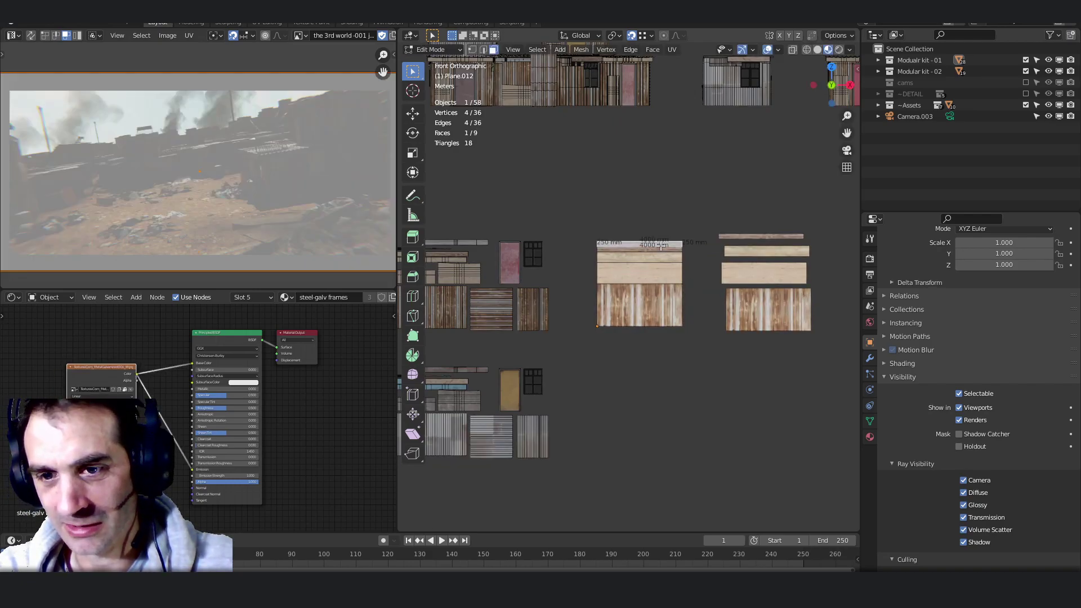
pyautogui.hotkey('shift', 'd')
pyautogui.click(774, 222)
pyautogui.keyDown('shift'); pyautogui.moveTo(780, 277); pyautogui.dragTo(771, 274, button='middle'); pyautogui.keyUp('shift')
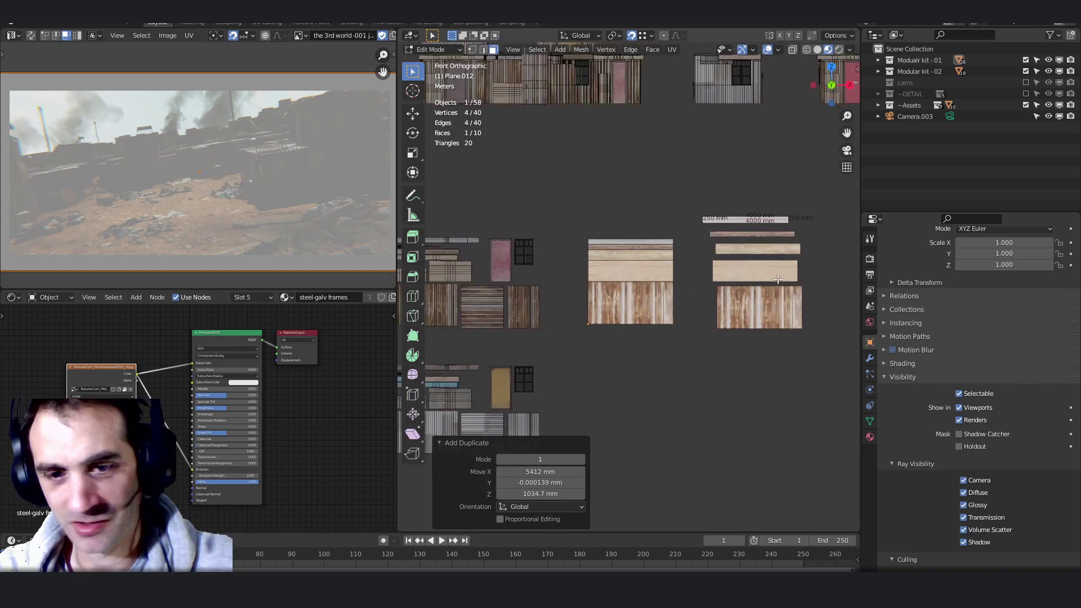
pyautogui.press('Tab')
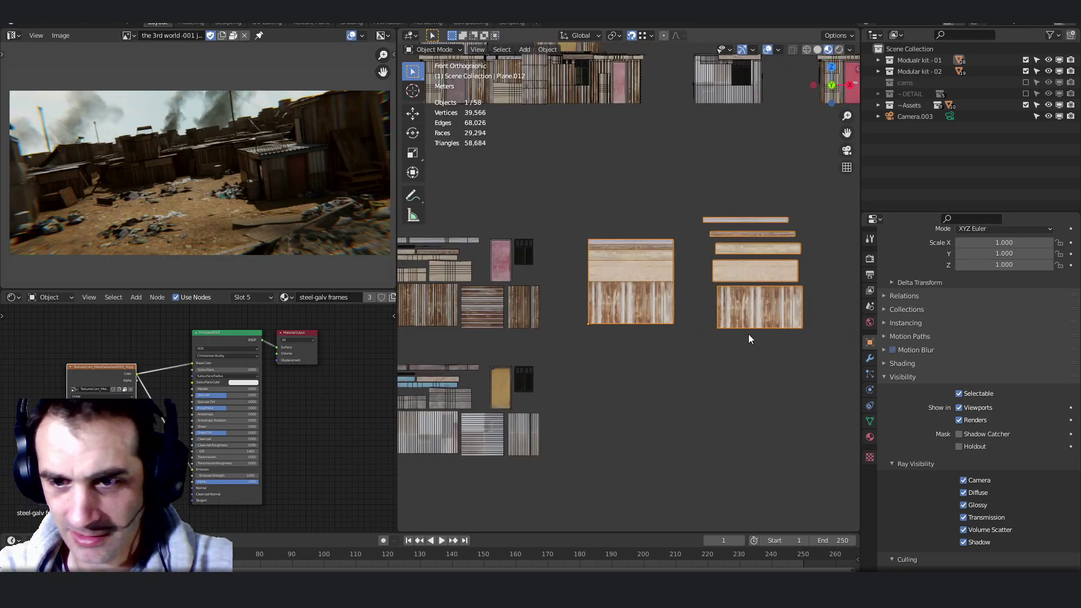
pyautogui.press('Tab')
pyautogui.press('Tab')
pyautogui.press('Tab')
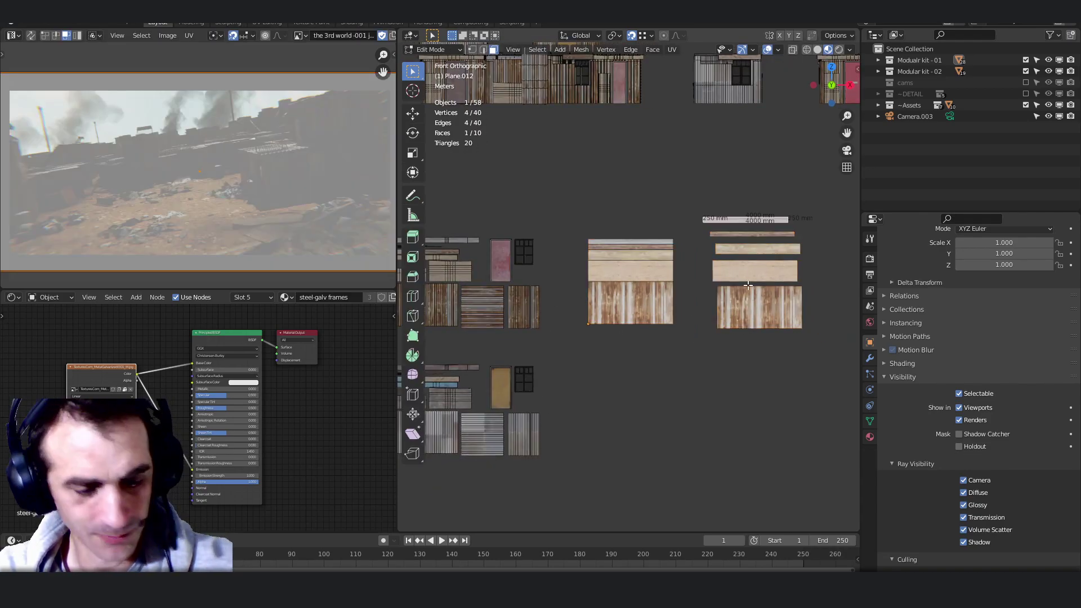
pyautogui.moveTo(693, 192); pyautogui.dragTo(836, 380)
# Step: Separate the copied strips into individual objects and start editing the corrugated strip
pyautogui.press('p')
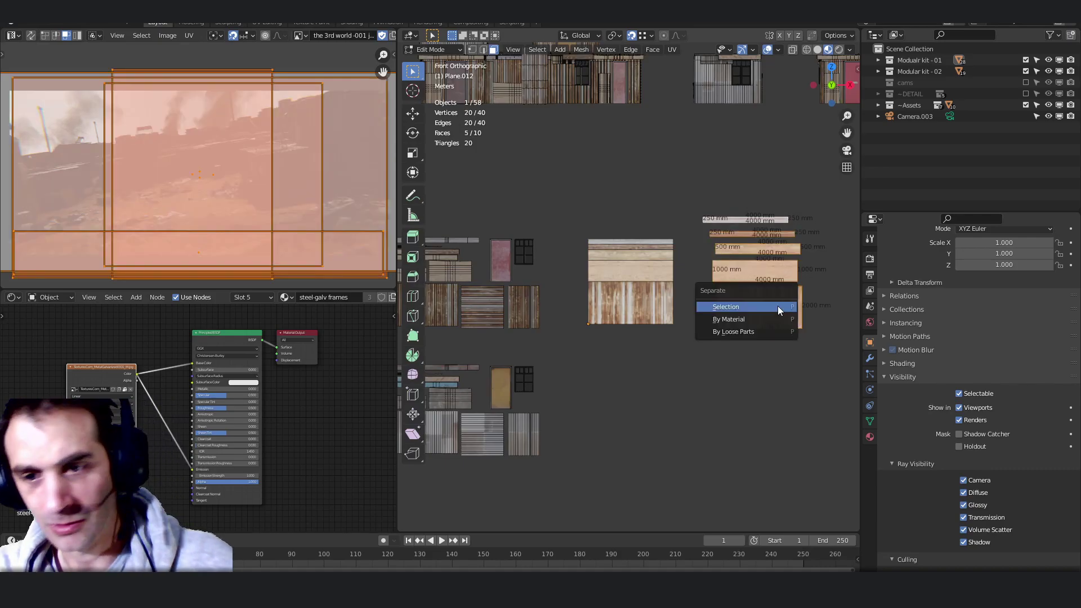
pyautogui.click(744, 332)
pyautogui.press('Tab')
pyautogui.click(758, 316)
pyautogui.press('Tab')
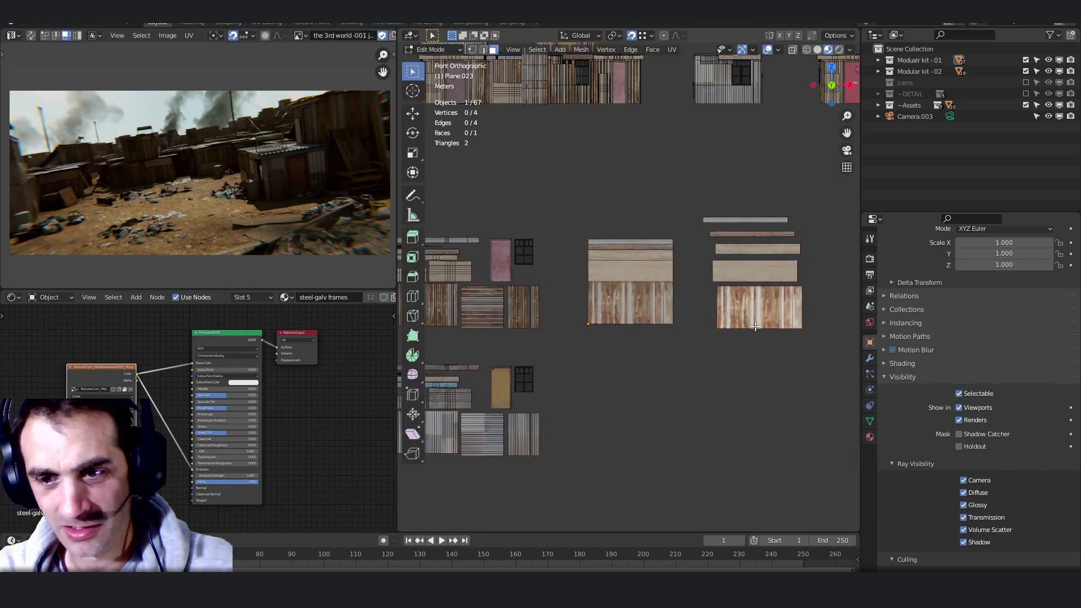
# Step: Add 5 centred loop cuts across the corrugated strip
pyautogui.press('2')
pyautogui.click(754, 329)
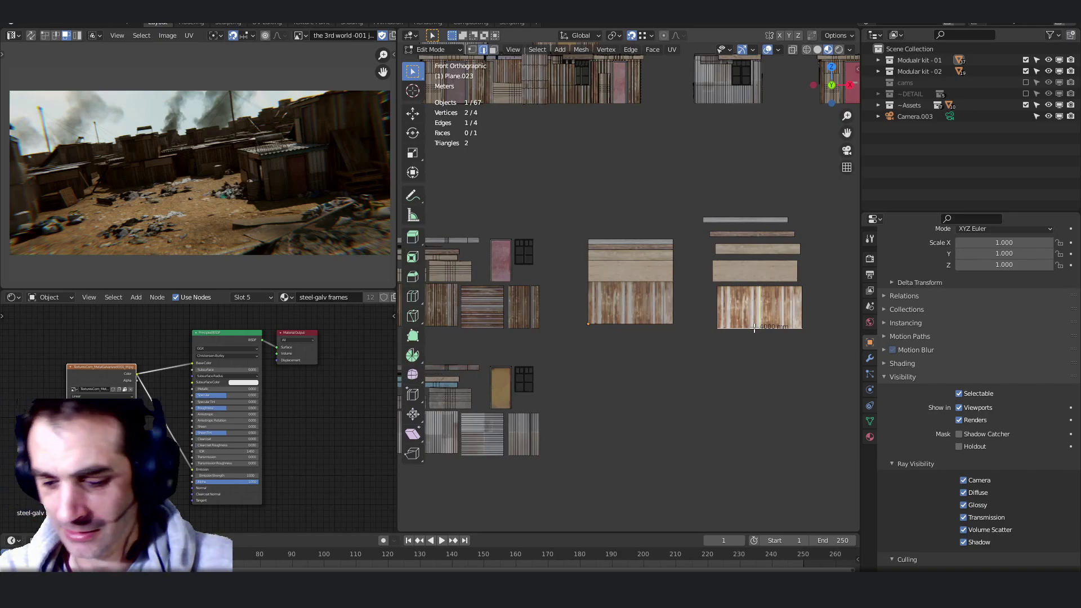
pyautogui.hotkey('ctrl', 'r')
pyautogui.scroll(4, 754, 328)
pyautogui.click(755, 328)
pyautogui.rightClick(754, 328)
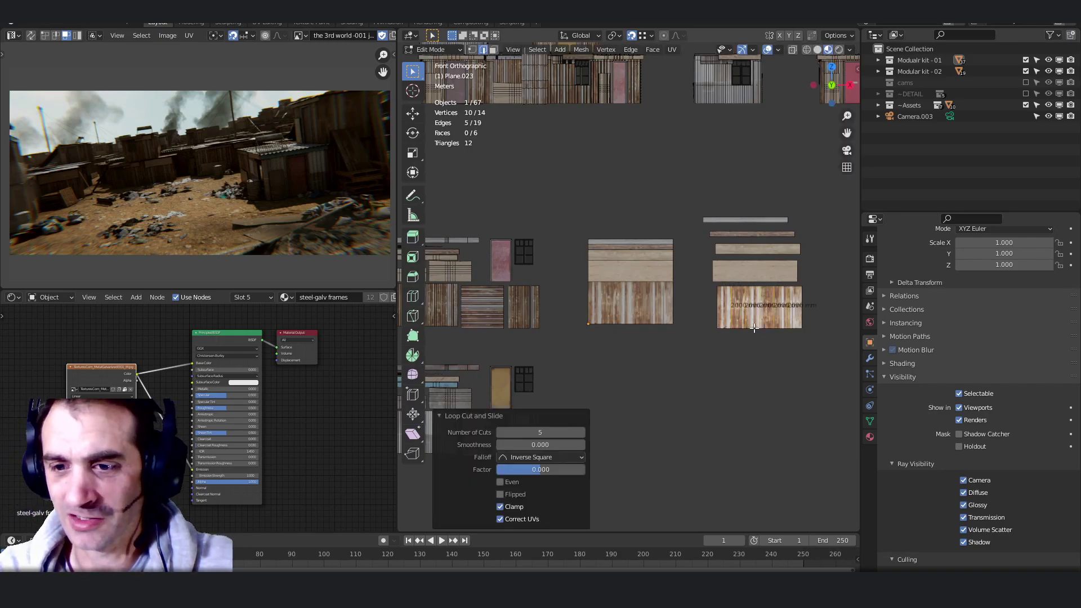
pyautogui.scroll(3, 756, 327)
# Step: Add the strip's left and right edges to the edge selection, then bring up the Select menu
pyautogui.keyDown('shift'); pyautogui.moveTo(804, 323); pyautogui.dragTo(628, 321); pyautogui.keyUp('shift')
pyautogui.keyDown('shift'); pyautogui.click(606, 323); pyautogui.keyUp('shift')
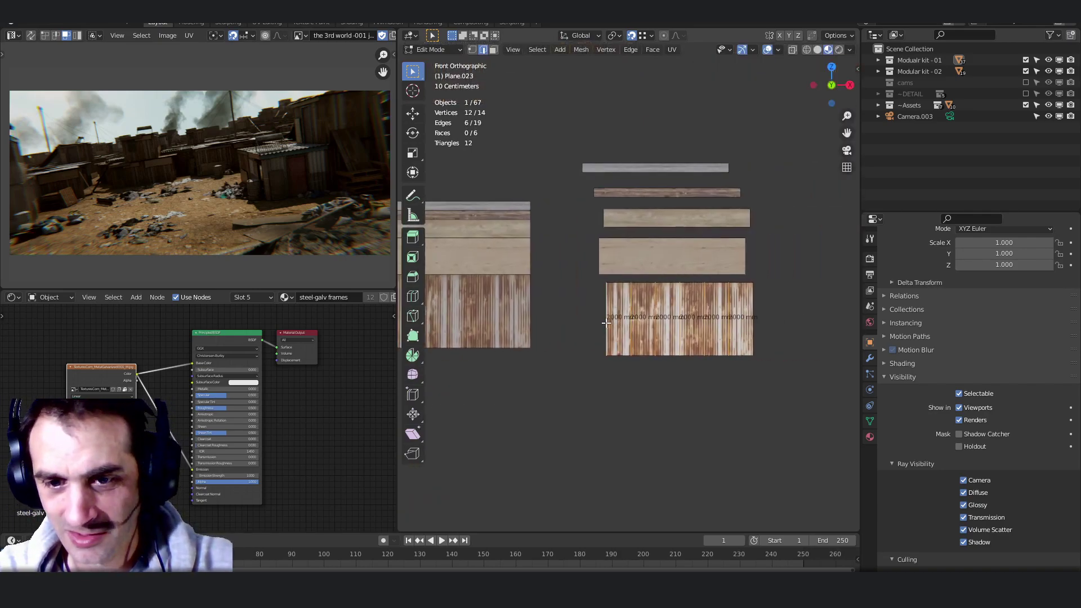
pyautogui.keyDown('shift'); pyautogui.click(753, 321); pyautogui.keyUp('shift')
pyautogui.click(631, 50)
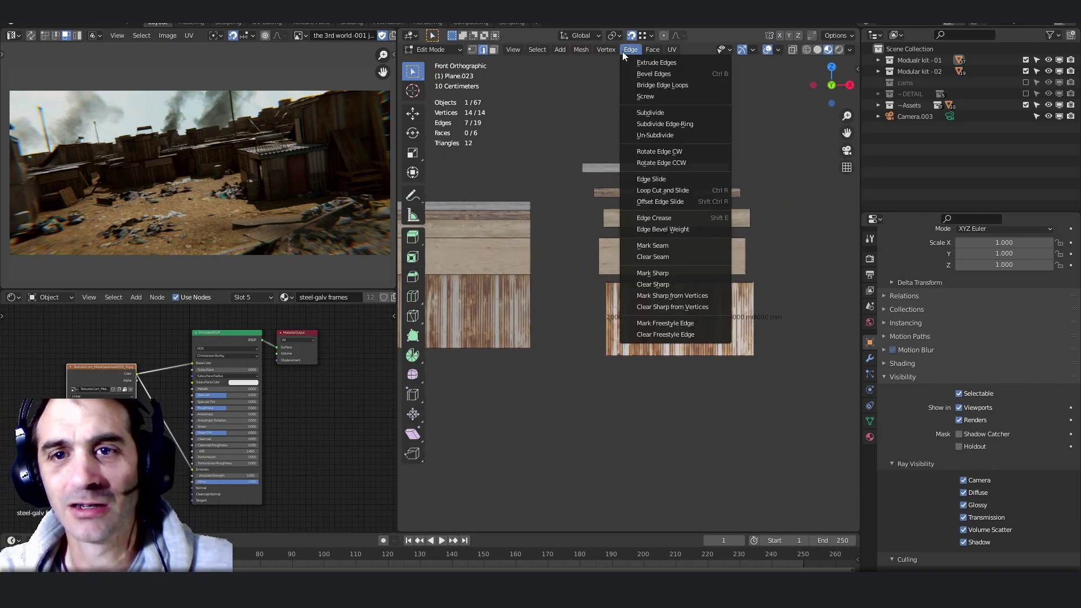
# Step: Checker-deselect the edges, push the rest back -151.11 mm in Y, and exit Edit Mode
pyautogui.moveTo(543, 49)
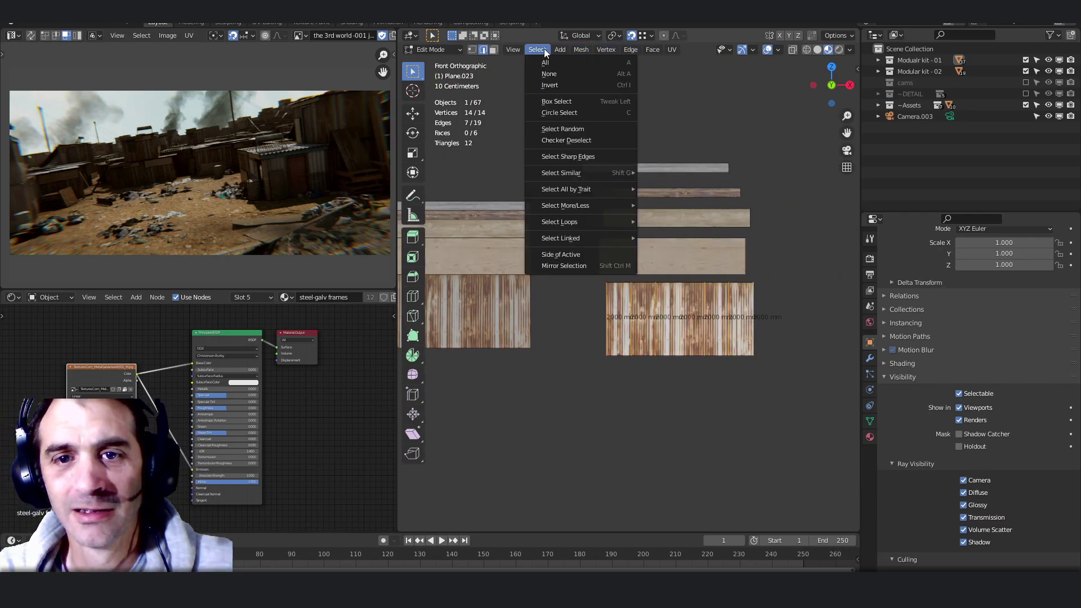
pyautogui.click(569, 139)
pyautogui.moveTo(797, 298); pyautogui.dragTo(773, 311, button='middle')
pyautogui.press('g')
pyautogui.press('y')
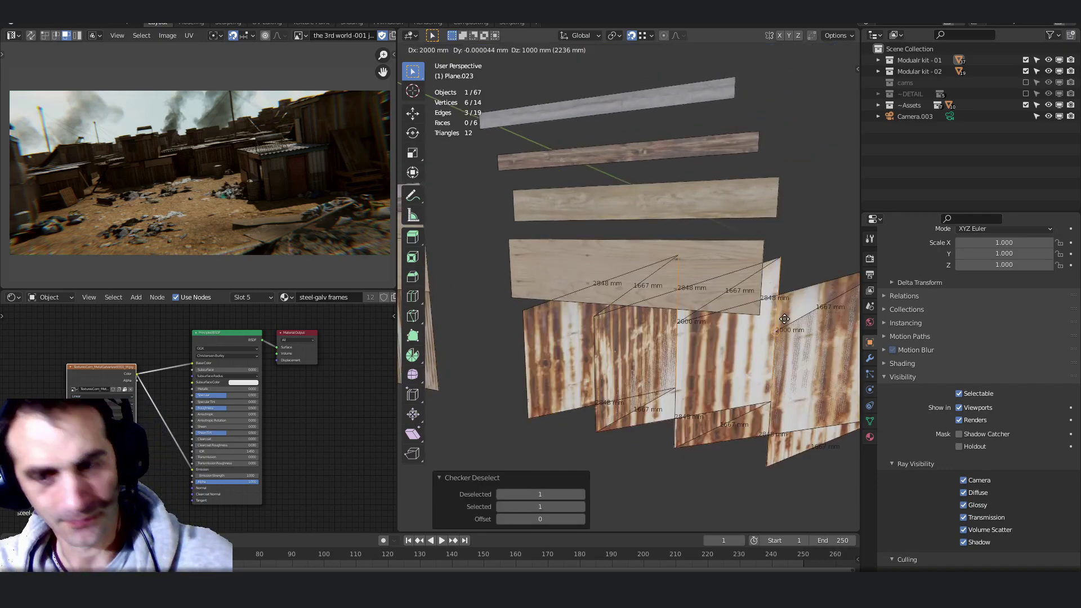
pyautogui.click(805, 342)
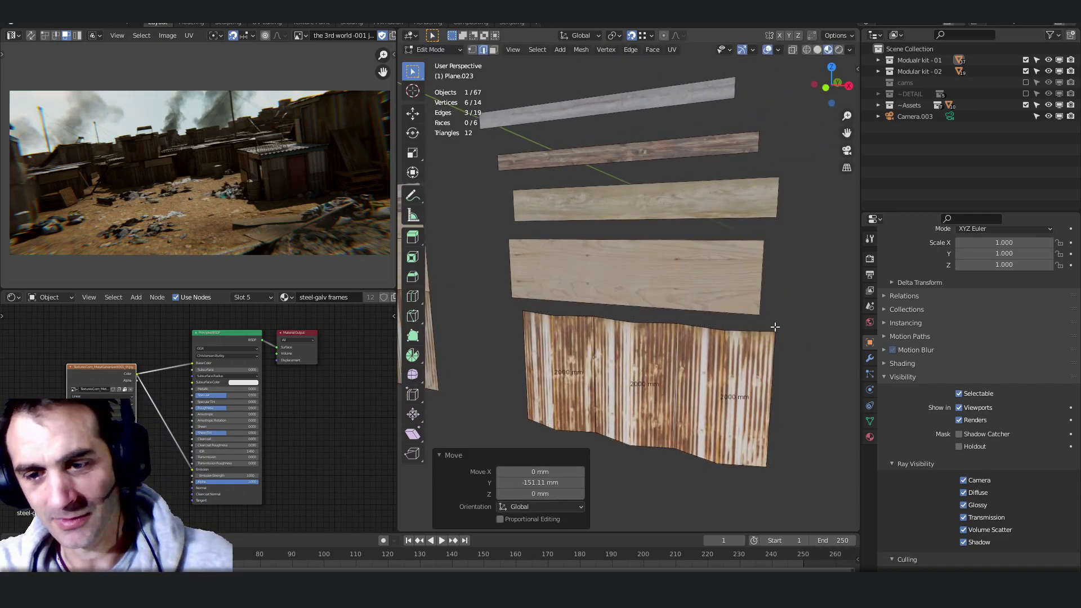
pyautogui.scroll(-3, 731, 293)
pyautogui.keyDown('shift'); pyautogui.moveTo(571, 270); pyautogui.dragTo(626, 294, button='middle'); pyautogui.keyUp('shift')
pyautogui.press('Tab')
pyautogui.press('Tab')
# Step: Select the wide wooden plank and add three evenly spaced cuts across it
pyautogui.click(695, 293)
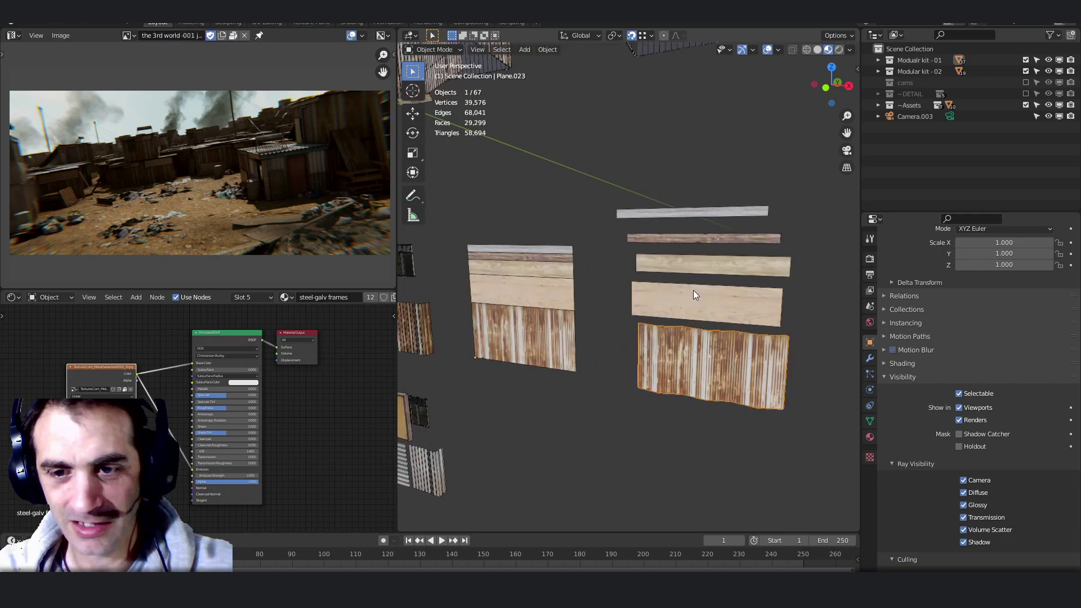
pyautogui.click(693, 285)
pyautogui.hotkey('ctrl', 'r')
pyautogui.scroll(2, 692, 286)
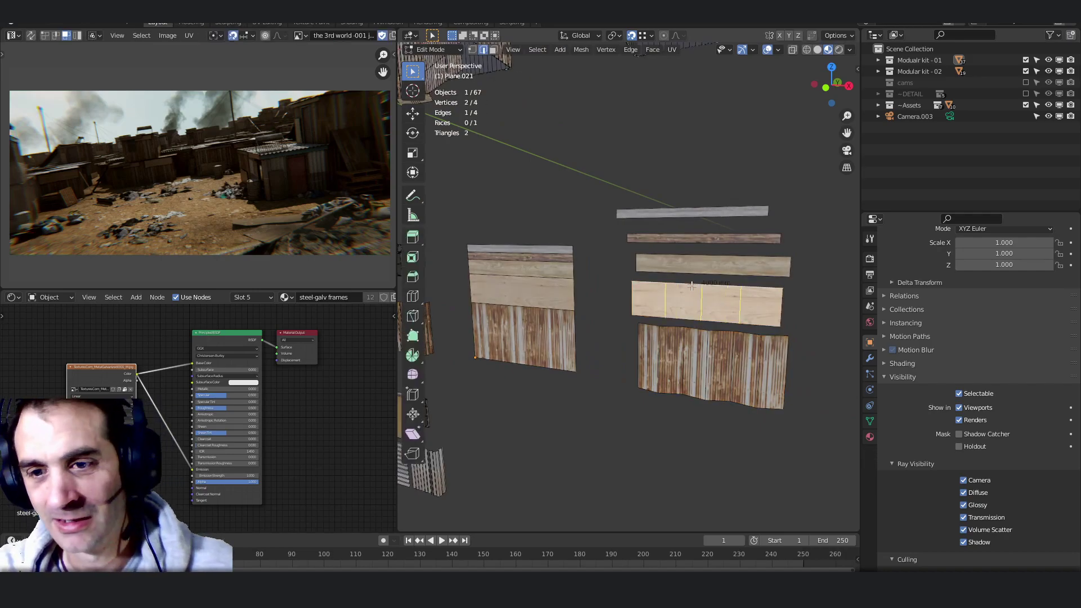
pyautogui.click(692, 286)
pyautogui.rightClick(692, 286)
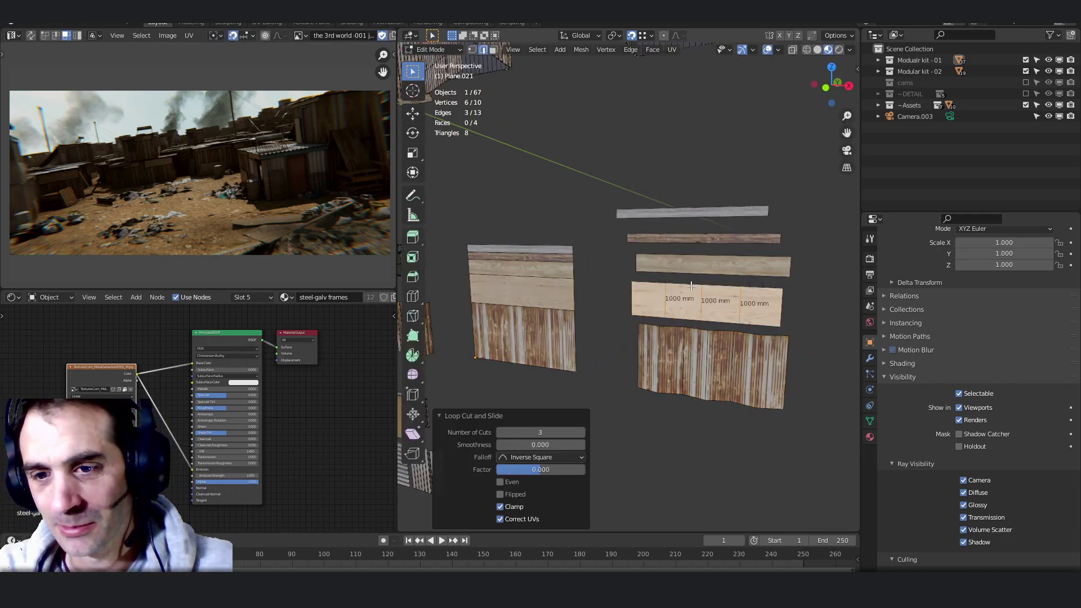
# Step: Nudge board edges along Z, raising one slightly and lowering another -46.034 mm
pyautogui.press('g')
pyautogui.press('z')
pyautogui.click(702, 153)
pyautogui.click(741, 300)
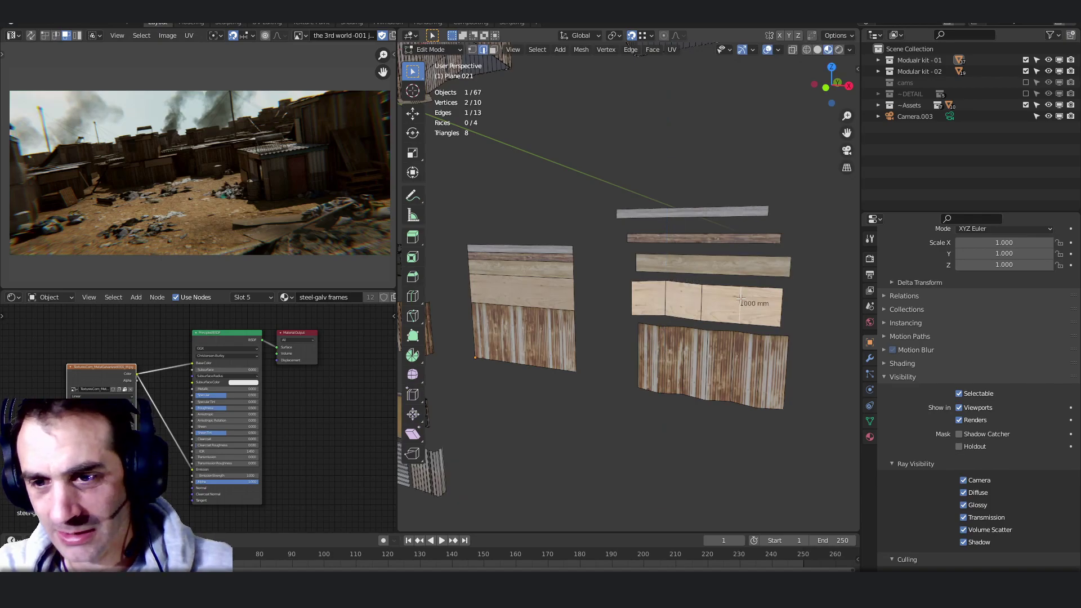
pyautogui.press('g')
pyautogui.press('z')
pyautogui.click(746, 154)
pyautogui.scroll(-2, 749, 179)
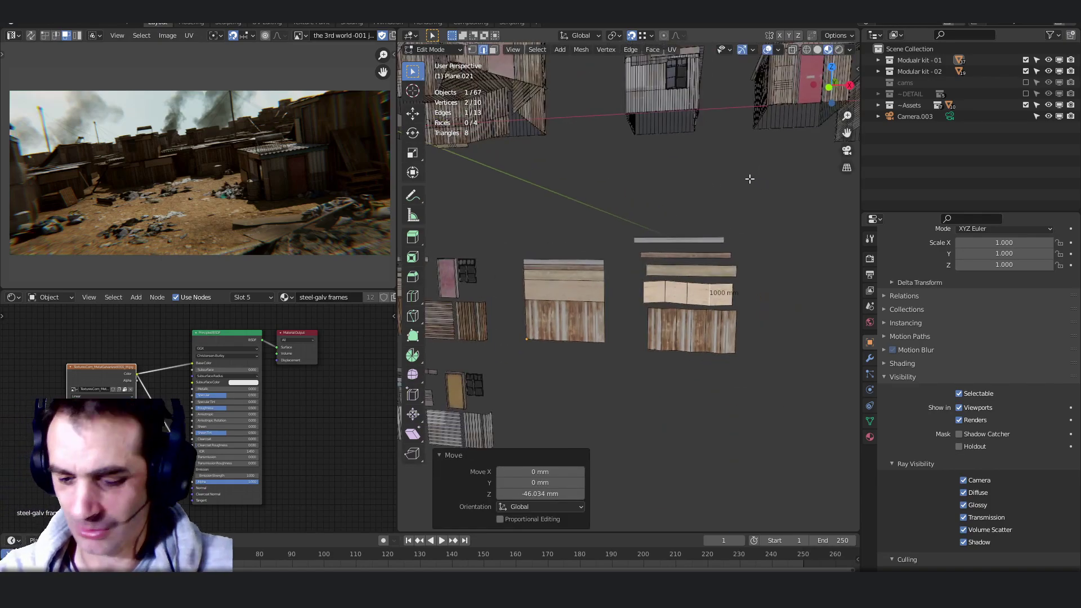
pyautogui.press('KP_1')
pyautogui.keyDown('shift'); pyautogui.moveTo(698, 225); pyautogui.dragTo(777, 228, button='middle'); pyautogui.keyUp('shift')
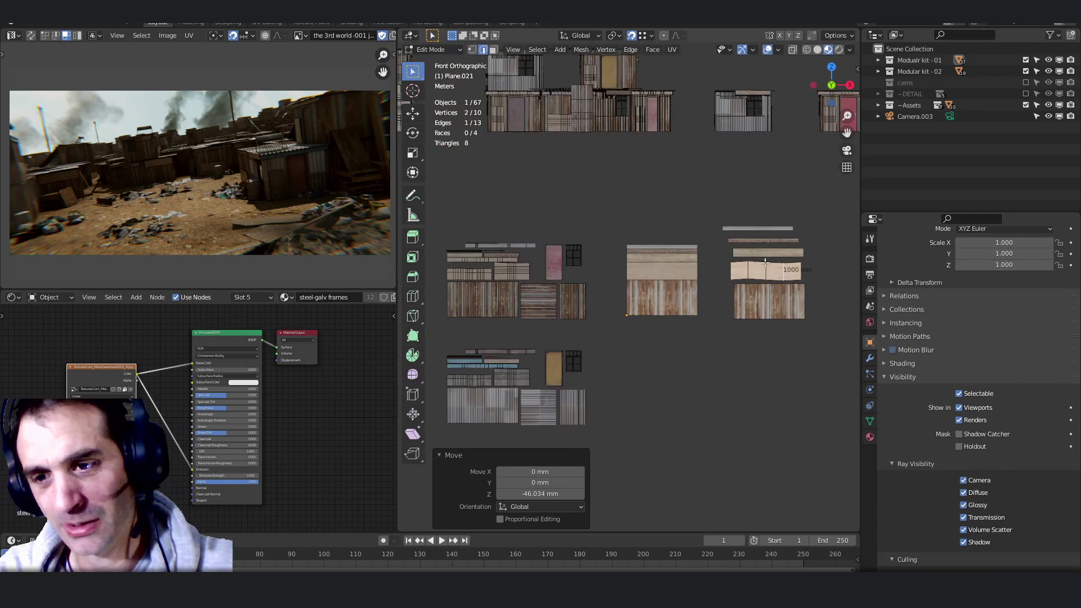
# Step: Exit Edit Mode on the plank and orbit around the kit's shack modules
pyautogui.keyDown('shift'); pyautogui.moveTo(722, 262); pyautogui.dragTo(730, 264, button='middle'); pyautogui.keyUp('shift')
pyautogui.keyDown('ctrl'); pyautogui.hscroll(-4, 723, 263); pyautogui.keyUp('ctrl')
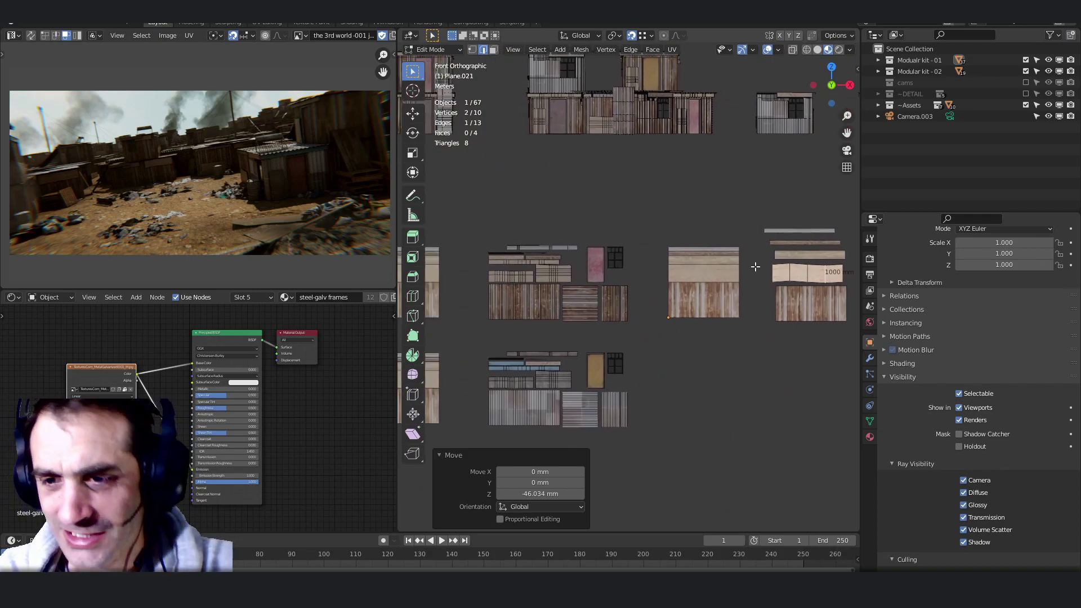
pyautogui.press('Tab')
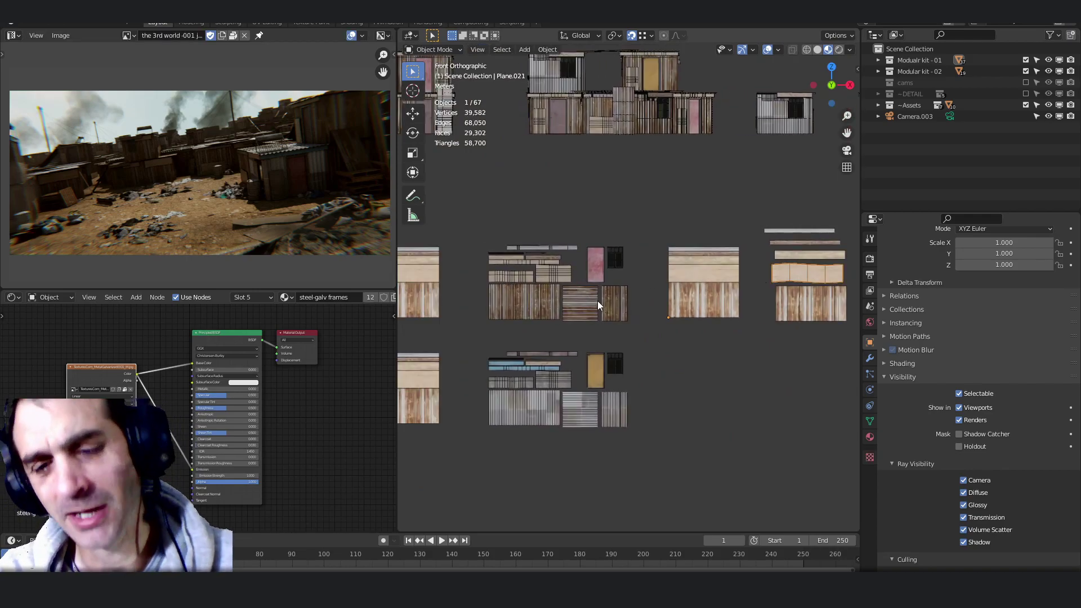
pyautogui.keyDown('shift'); pyautogui.moveTo(553, 292); pyautogui.dragTo(673, 279, button='middle'); pyautogui.keyUp('shift')
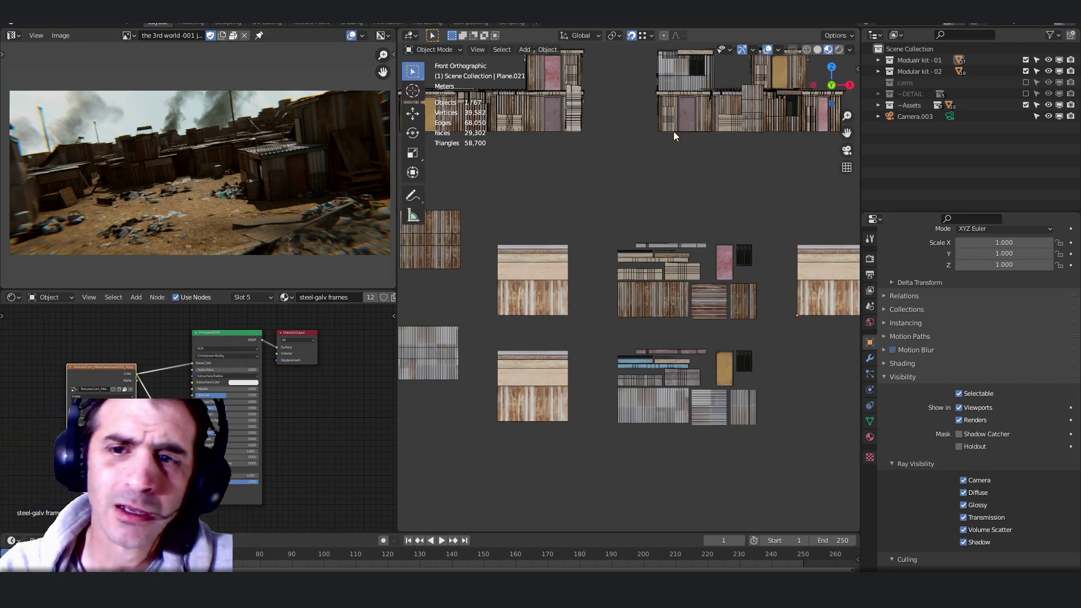
pyautogui.moveTo(662, 272); pyautogui.dragTo(704, 271, button='middle')
pyautogui.scroll(-6, 711, 279)
pyautogui.scroll(2, 708, 248)
pyautogui.keyDown('shift'); pyautogui.moveTo(604, 278); pyautogui.dragTo(711, 225, button='middle'); pyautogui.keyUp('shift')
pyautogui.scroll(2, 711, 245)
# Step: Duplicate the shack module, roof plane and wall panel, dropping the copies below the kit
pyautogui.moveTo(645, 332); pyautogui.dragTo(627, 333, button='middle')
pyautogui.click(627, 331)
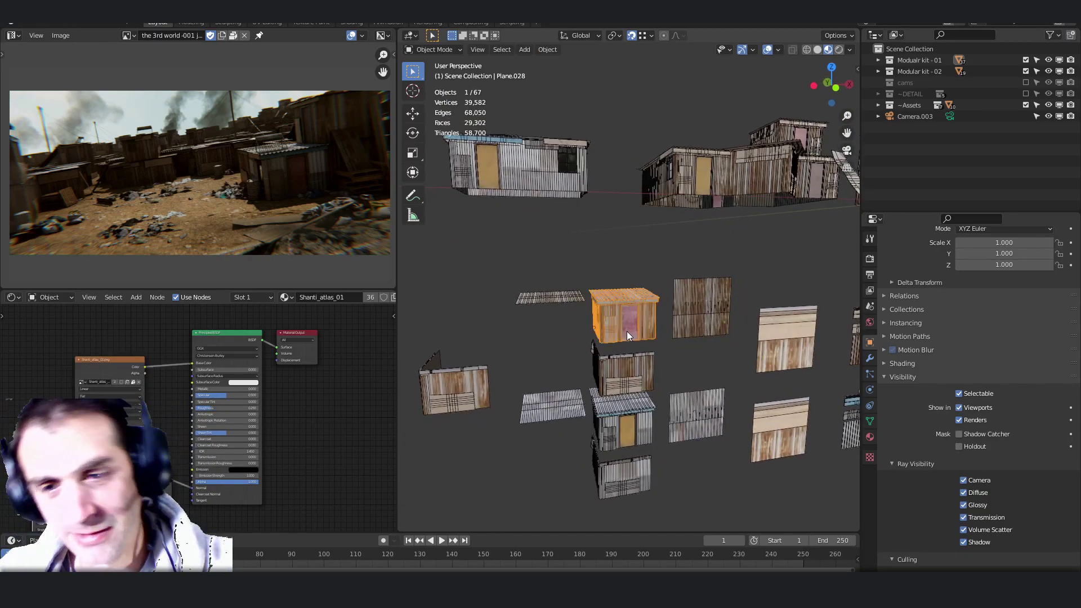
pyautogui.keyDown('shift'); pyautogui.click(572, 296); pyautogui.keyUp('shift')
pyautogui.keyDown('shift'); pyautogui.click(705, 299); pyautogui.keyUp('shift')
pyautogui.scroll(-4, 705, 299)
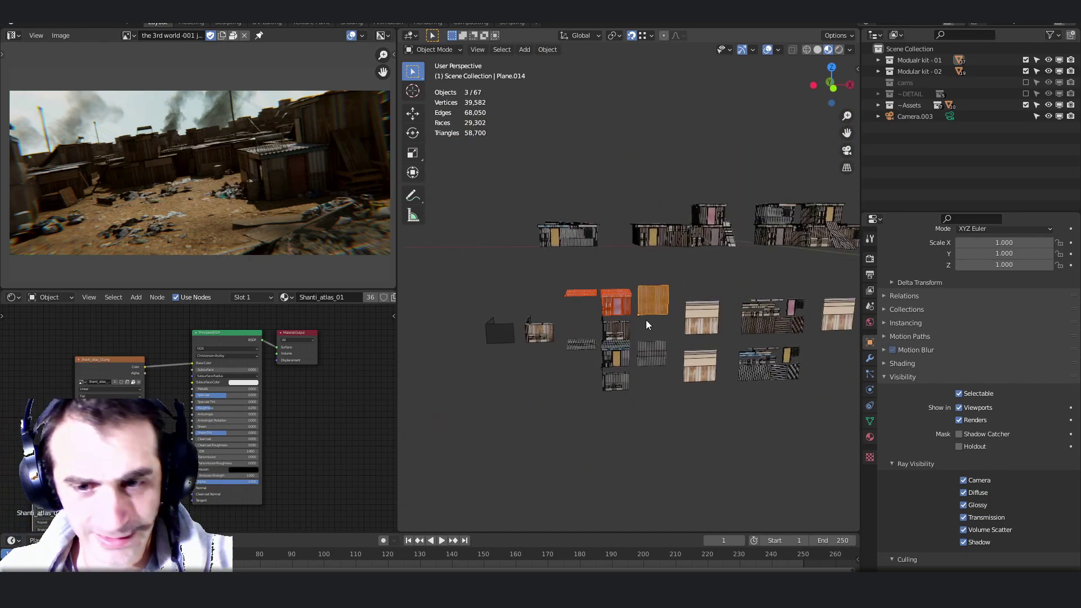
pyautogui.hotkey('shift', 'd')
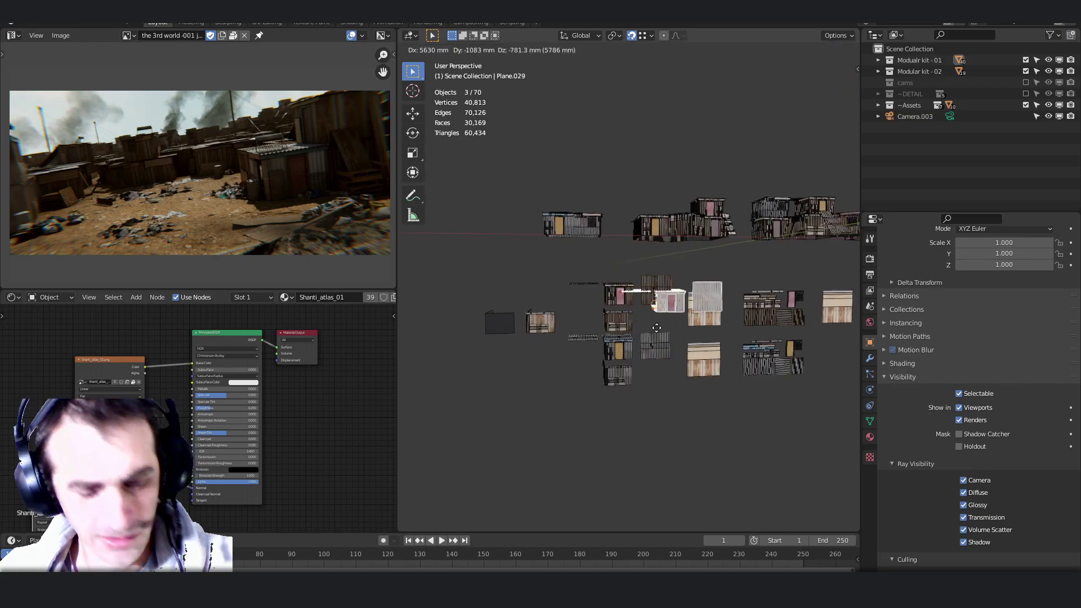
pyautogui.press('z')
pyautogui.click(647, 424)
pyautogui.moveTo(664, 409); pyautogui.dragTo(663, 369, button='middle')
pyautogui.scroll(3, 672, 327)
# Step: Make two more copies of the shack beside it, turning the third 90° about Z
pyautogui.click(680, 345)
pyautogui.scroll(3, 653, 383)
pyautogui.click(630, 427)
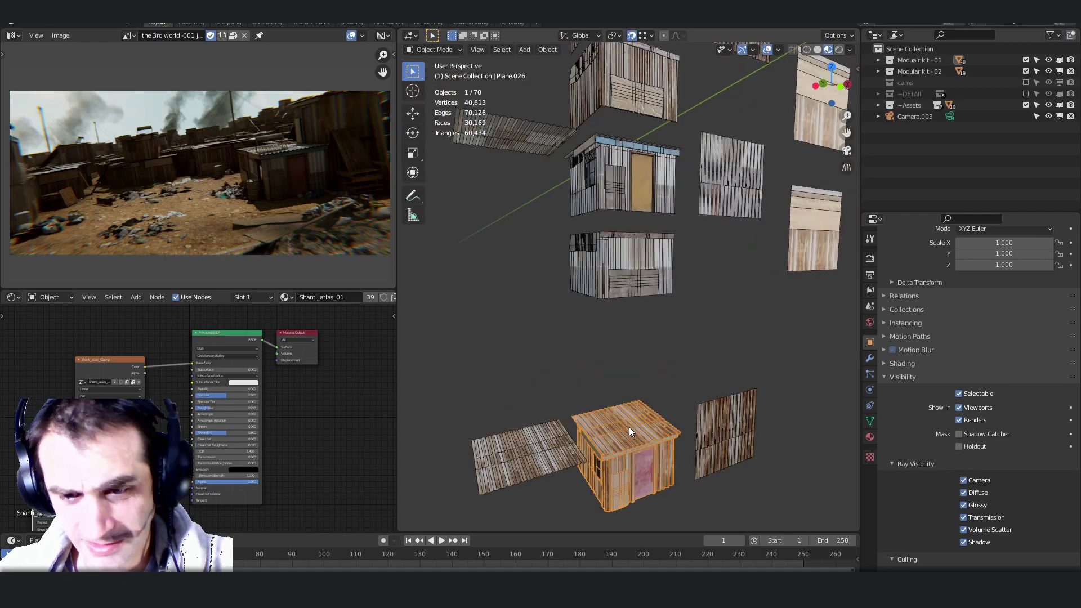
pyautogui.moveTo(591, 430); pyautogui.dragTo(591, 411, button='middle')
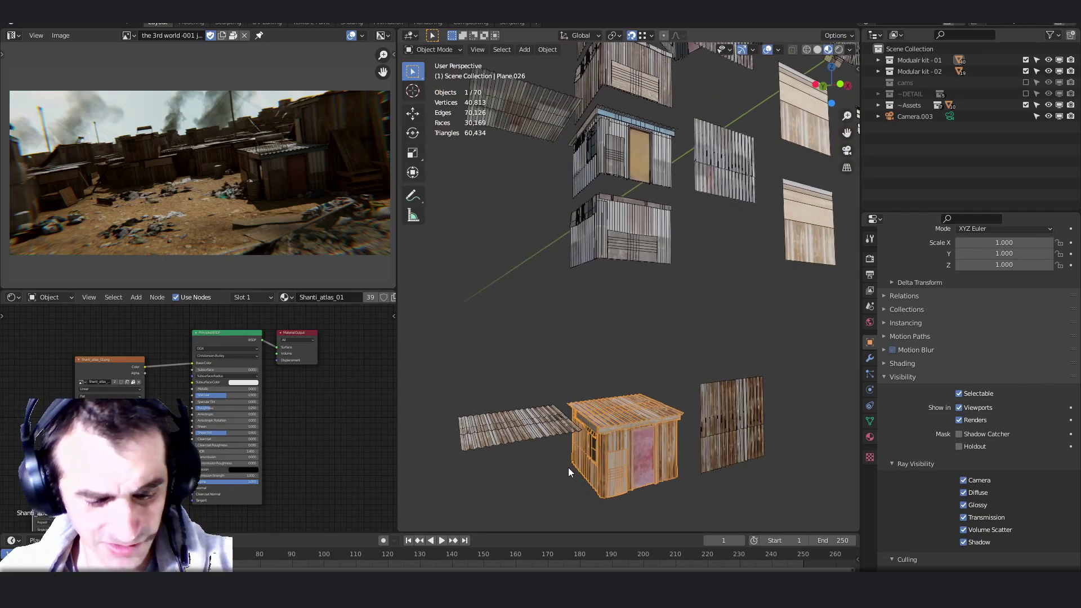
pyautogui.hotkey('shift', 'd')
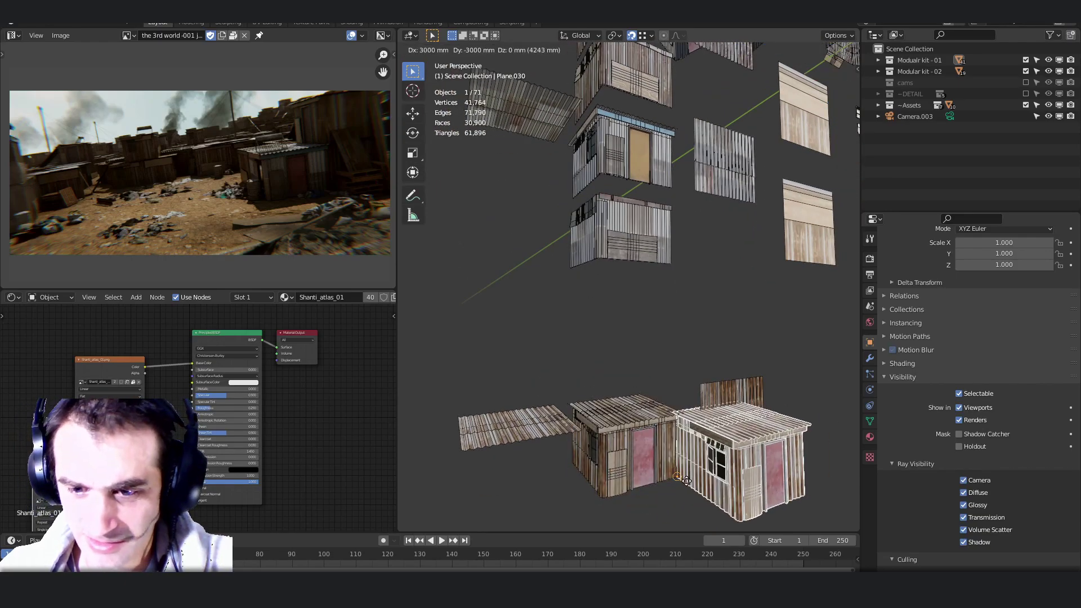
pyautogui.click(686, 481)
pyautogui.moveTo(686, 480); pyautogui.dragTo(662, 464, button='middle')
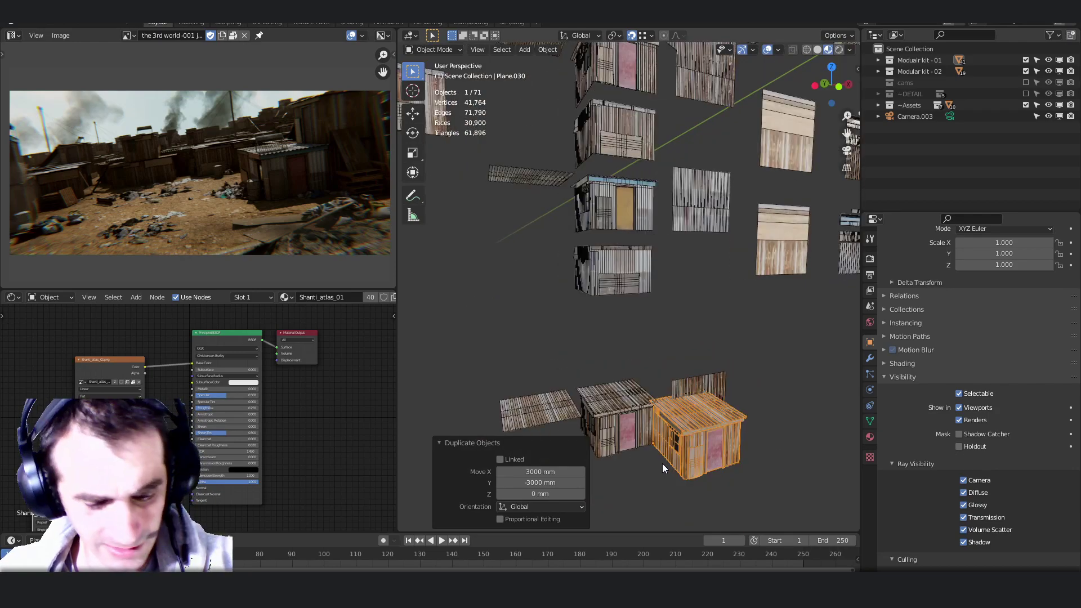
pyautogui.hotkey('shift', 'd')
pyautogui.click(751, 469)
pyautogui.write('rz')
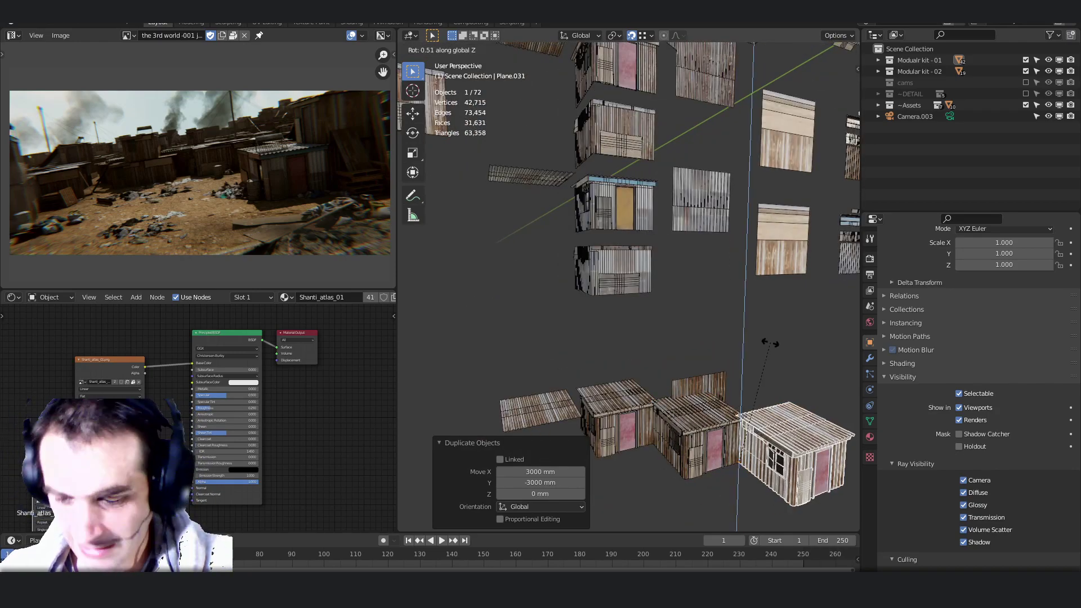
pyautogui.write('90')
pyautogui.press('Return')
pyautogui.click(770, 344)
pyautogui.moveTo(803, 369)
pyautogui.mouseDown(button='middle')
pyautogui.moveTo(772, 333)
pyautogui.moveTo(788, 383)
pyautogui.mouseUp(button='middle')
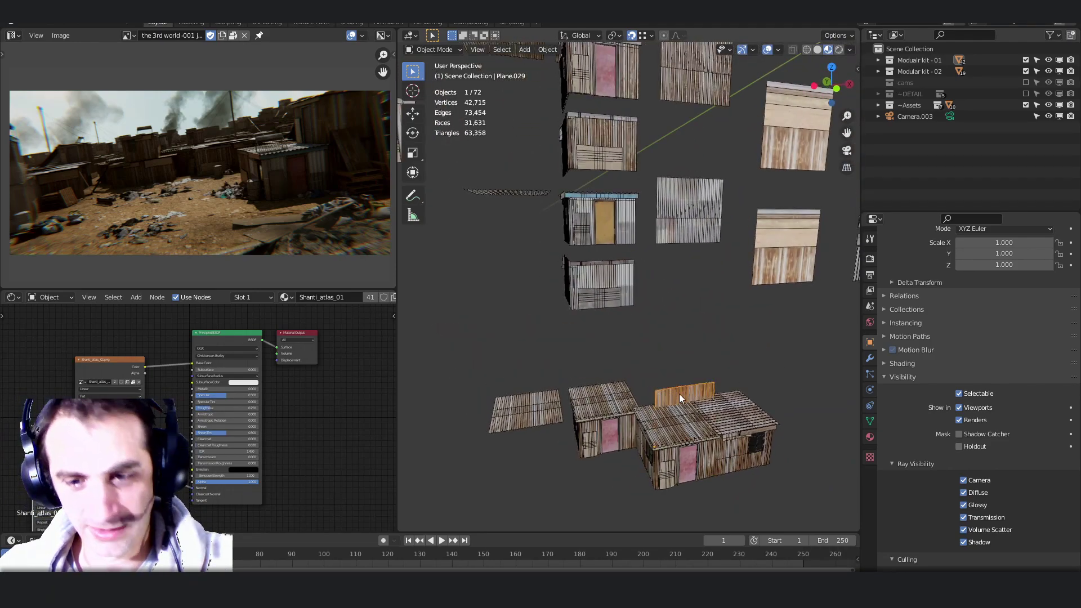
# Step: Raise the copied wall panel 2327.7 mm in Z and rotate it 90° about X
pyautogui.click(674, 396)
pyautogui.press('g')
pyautogui.press('z')
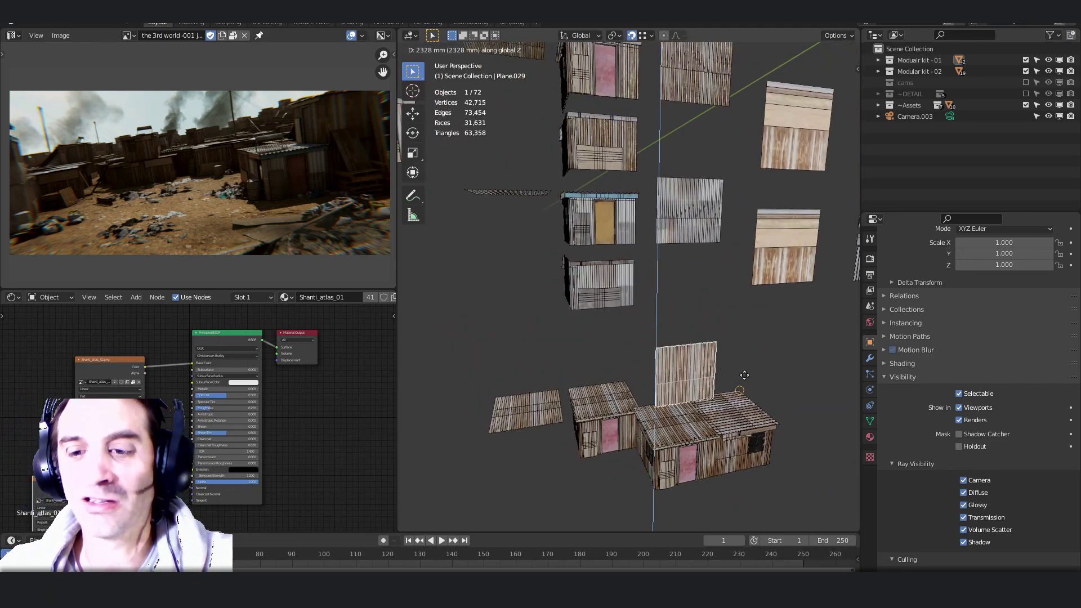
pyautogui.click(743, 379)
pyautogui.press('r')
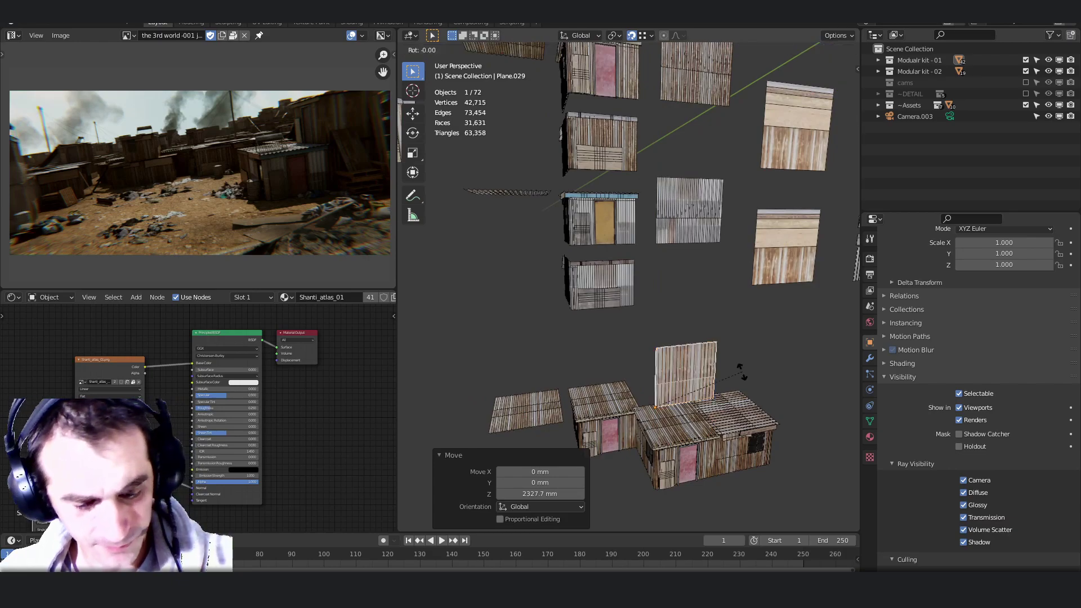
pyautogui.press('x')
pyautogui.press('9')
pyautogui.press('0')
pyautogui.press('Return')
# Step: Flip the roof panel over with a further 180° rotation about X
pyautogui.press('r')
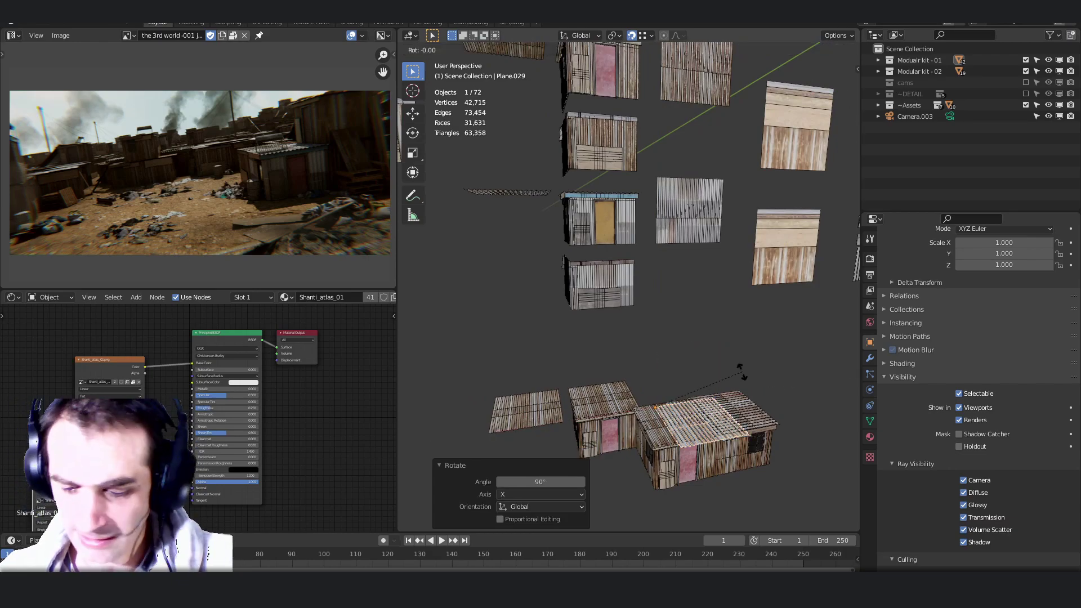
pyautogui.press('x')
pyautogui.press('1')
pyautogui.press('8')
pyautogui.press('0')
pyautogui.press('Return')
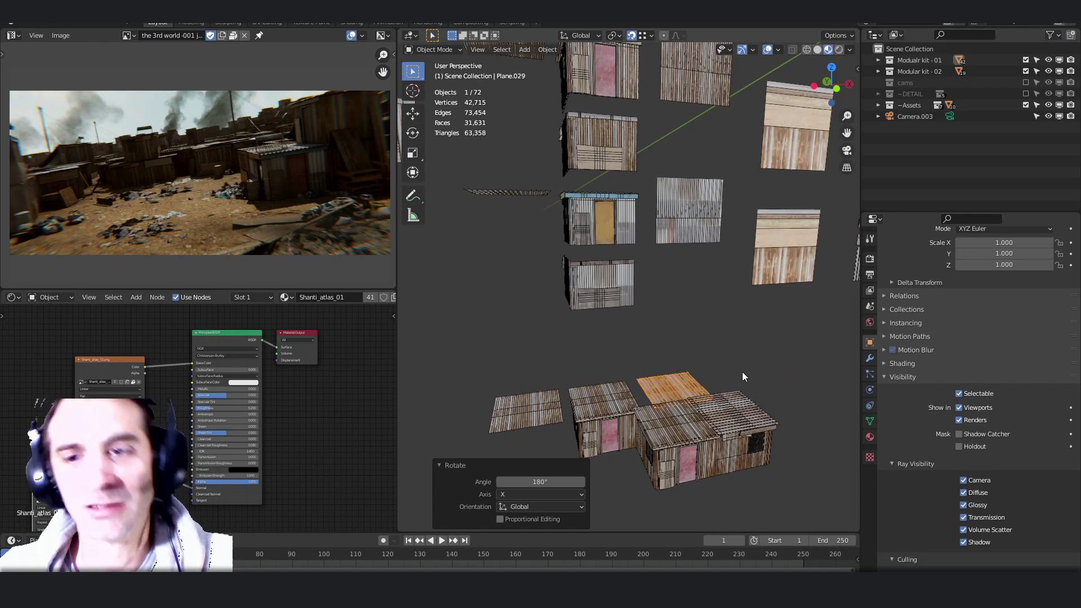
pyautogui.scroll(-3, 741, 372)
pyautogui.moveTo(741, 371); pyautogui.dragTo(667, 439, button='middle')
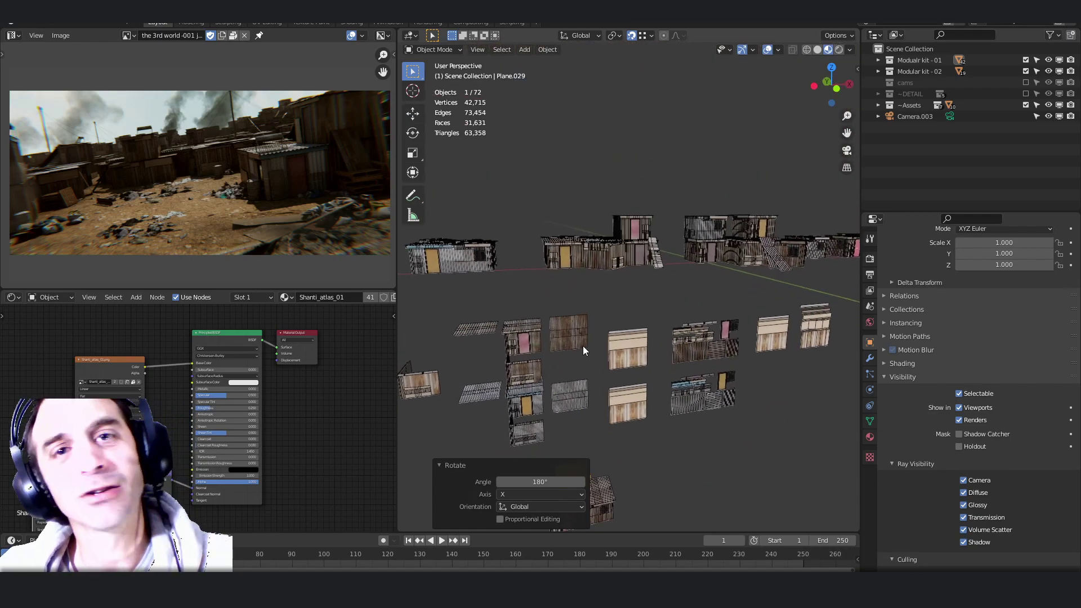
pyautogui.keyDown('shift'); pyautogui.moveTo(583, 345); pyautogui.dragTo(584, 322, button='middle'); pyautogui.keyUp('shift')
pyautogui.moveTo(722, 326); pyautogui.dragTo(749, 282, button='middle')
pyautogui.keyDown('shift'); pyautogui.moveTo(815, 267); pyautogui.dragTo(775, 273, button='middle'); pyautogui.keyUp('shift')
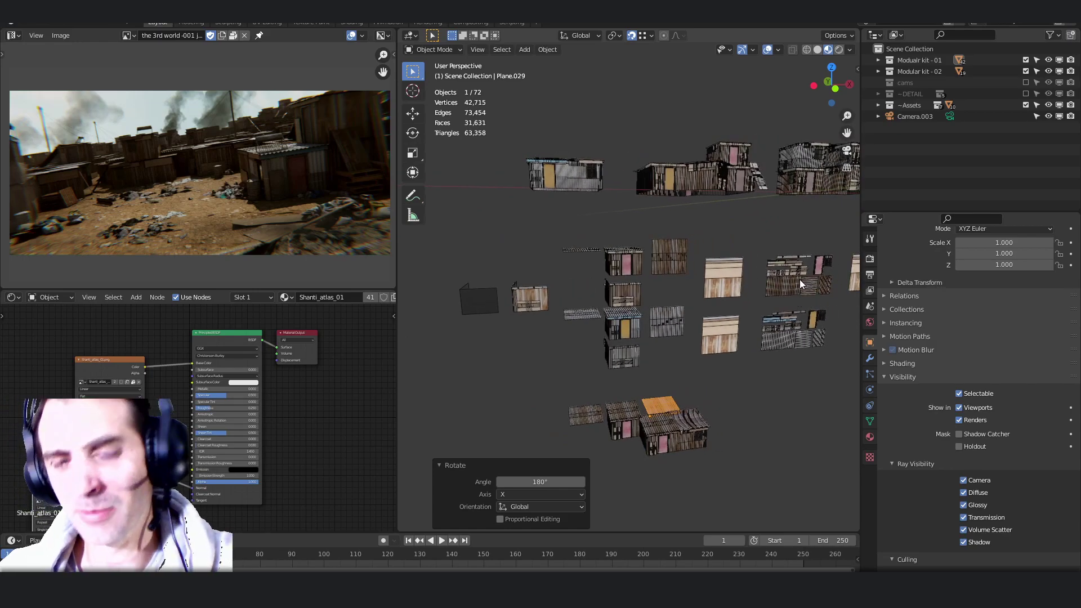
pyautogui.moveTo(590, 274); pyautogui.dragTo(568, 288, button='middle')
pyautogui.keyDown('shift'); pyautogui.moveTo(538, 298); pyautogui.dragTo(643, 327, button='middle'); pyautogui.keyUp('shift')
pyautogui.scroll(3, 535, 281)
pyautogui.click(600, 320)
pyautogui.keyDown('shift'); pyautogui.moveTo(643, 327); pyautogui.dragTo(622, 347, button='middle'); pyautogui.keyUp('shift')
pyautogui.moveTo(552, 348); pyautogui.dragTo(576, 343, button='middle')
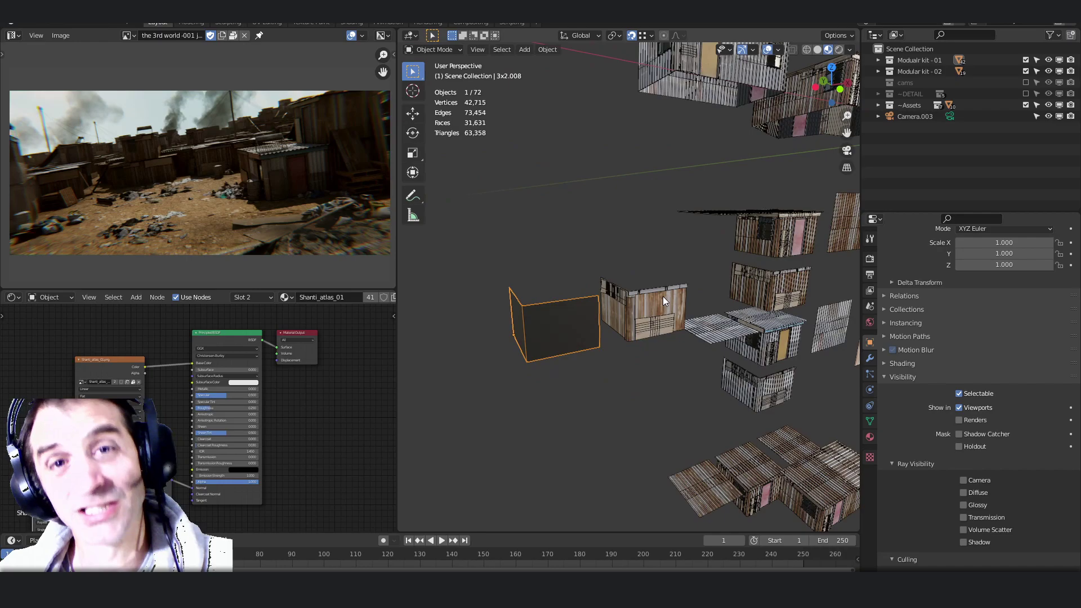
# Step: Switch off shadow and camera ray visibility for the dark placeholder wall, then select wall 3x2.002
pyautogui.scroll(2, 669, 303)
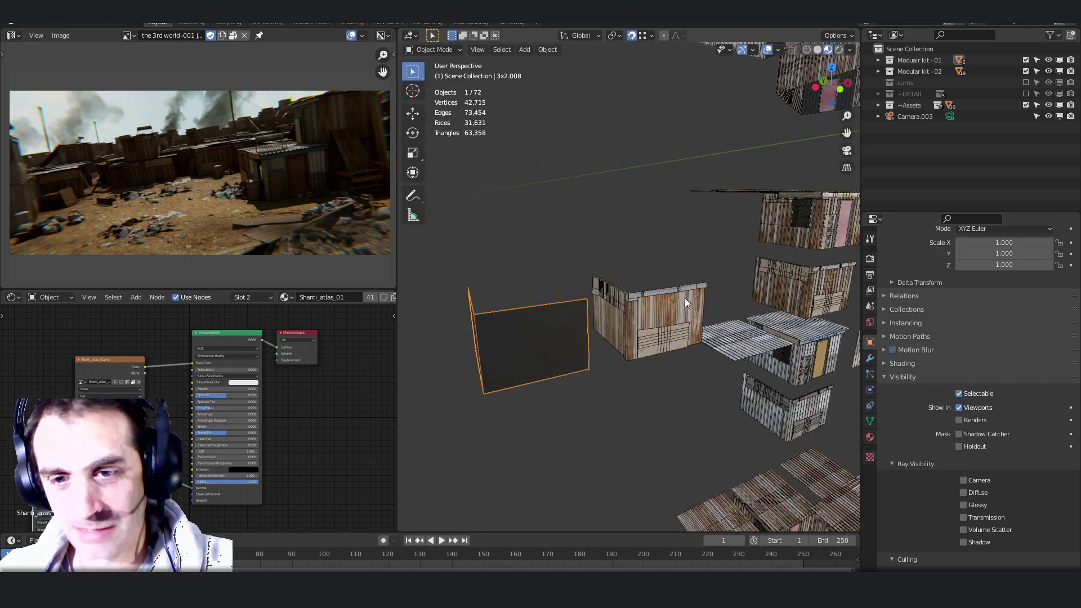
pyautogui.moveTo(674, 333); pyautogui.dragTo(668, 332, button='middle')
pyautogui.moveTo(539, 330); pyautogui.dragTo(548, 331, button='middle')
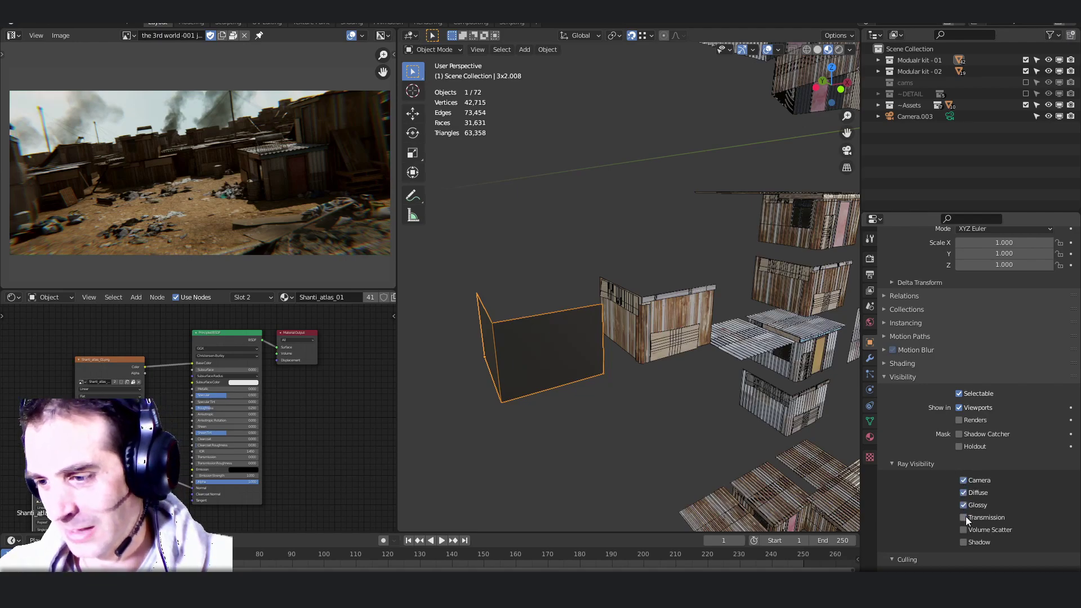
pyautogui.click(964, 541)
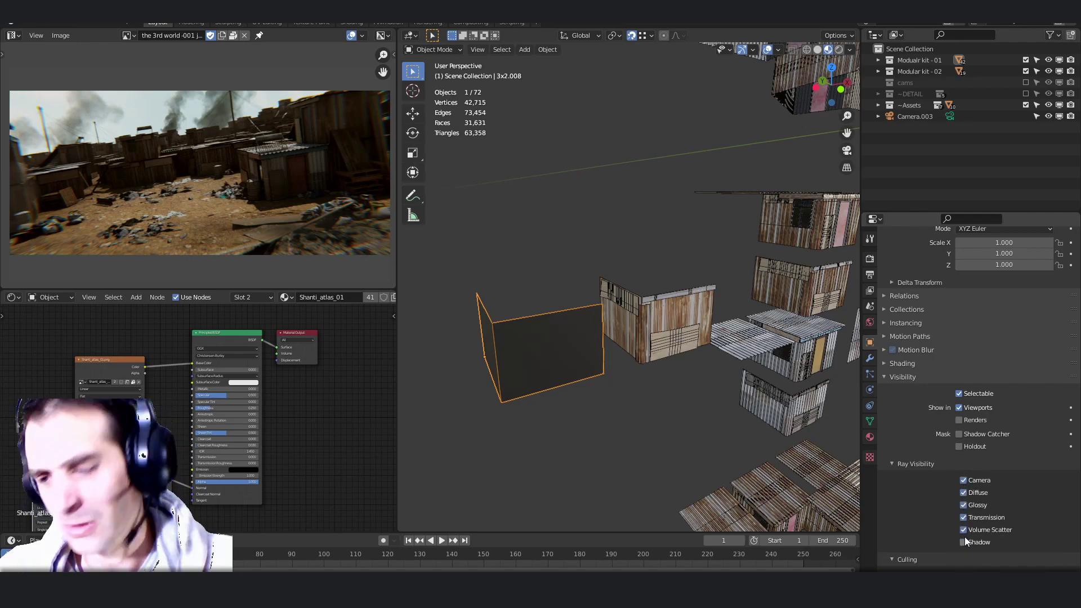
pyautogui.click(963, 480)
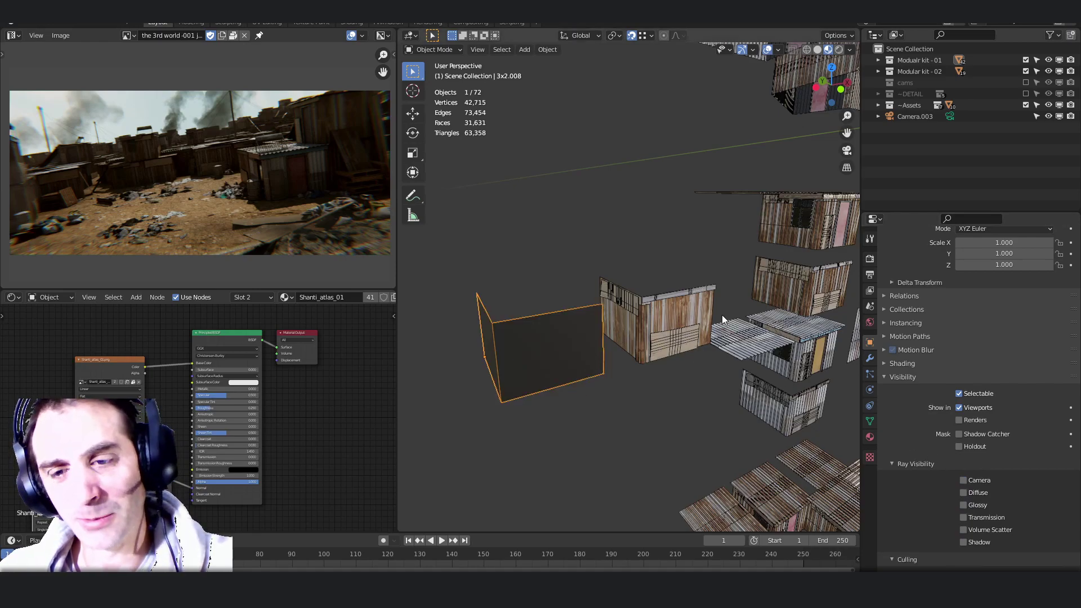
pyautogui.click(665, 303)
# Step: Frame wall 3x2.002, deselect it, and orbit round to the walls' back sides
pyautogui.press('KP_Decimal')
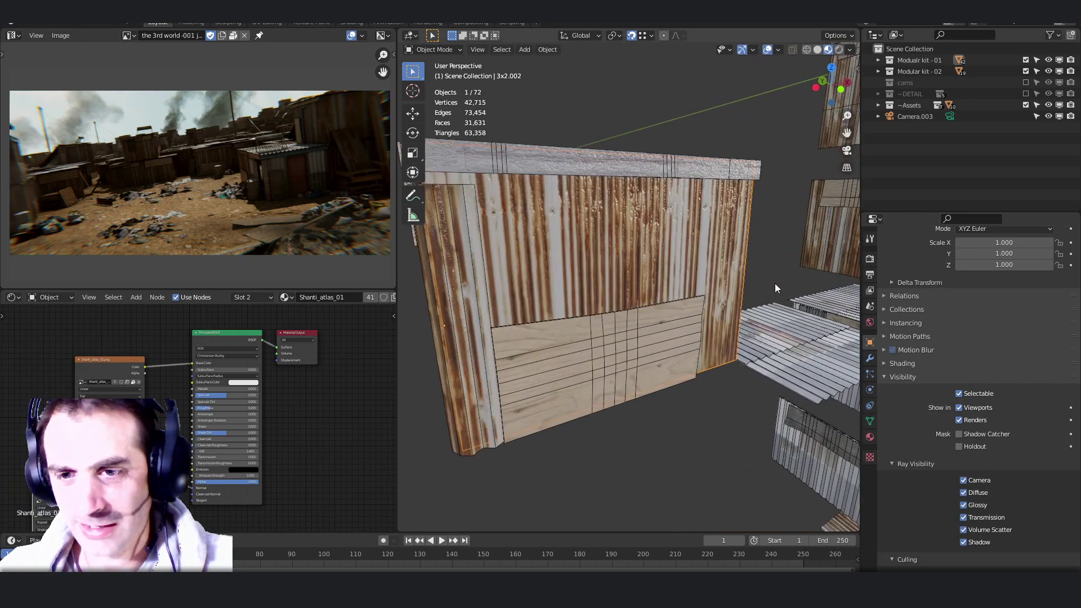
pyautogui.scroll(-3, 774, 283)
pyautogui.moveTo(775, 283); pyautogui.dragTo(657, 275, button='middle')
pyautogui.click(665, 348)
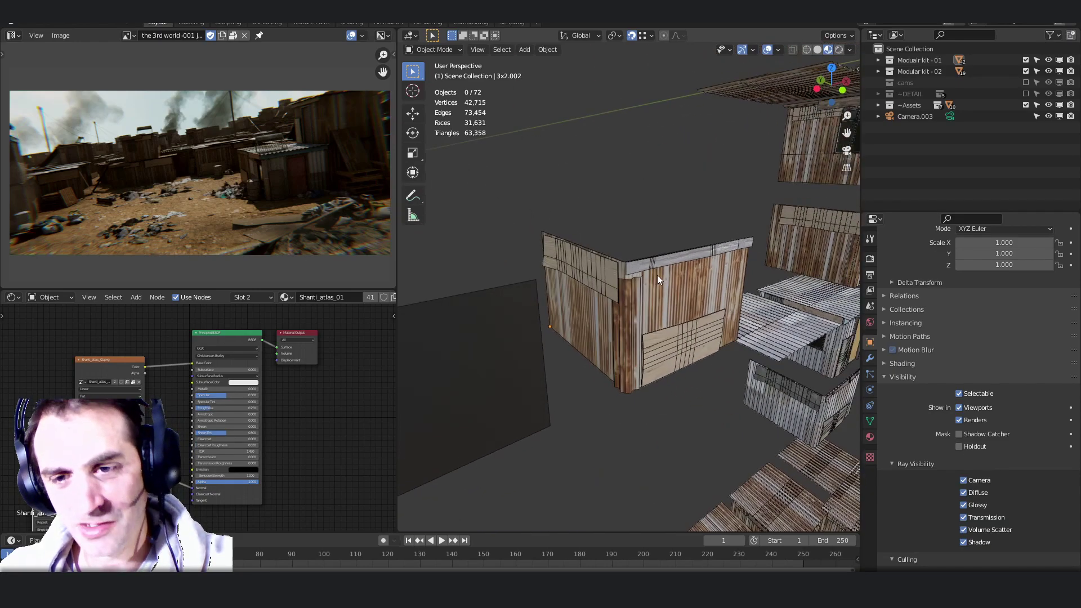
pyautogui.moveTo(754, 278); pyautogui.dragTo(602, 251, button='middle')
pyautogui.moveTo(640, 287); pyautogui.dragTo(652, 337, button='middle')
# Step: Preview the shack walls in Rendered shading, then switch to Material Preview
pyautogui.press('z')
pyautogui.click(646, 127)
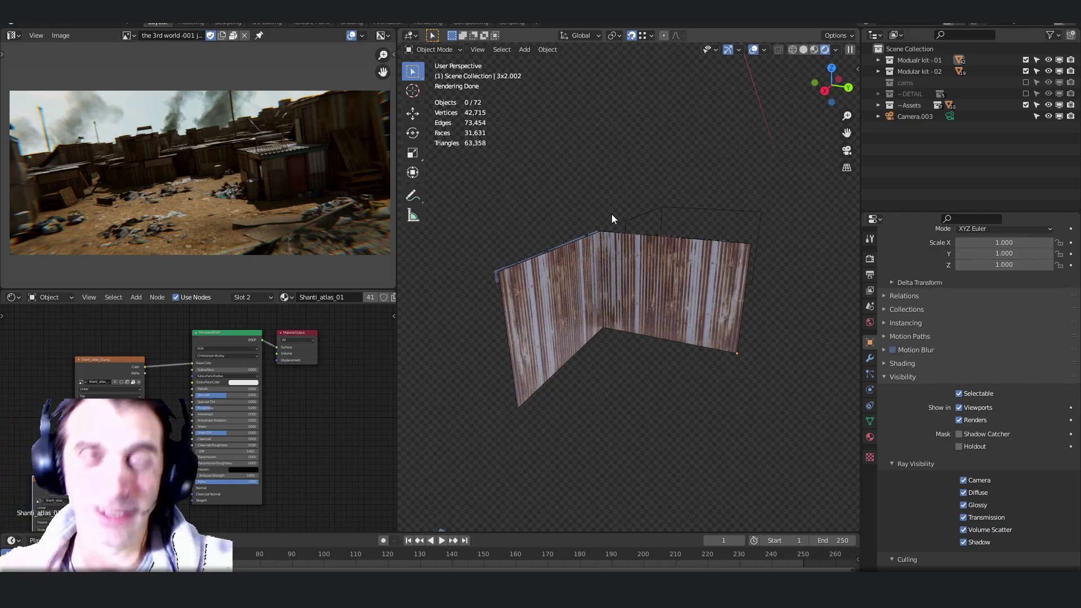
pyautogui.moveTo(639, 241)
pyautogui.mouseDown(button='middle')
pyautogui.moveTo(680, 255)
pyautogui.moveTo(640, 251)
pyautogui.mouseUp(button='middle')
pyautogui.press('z')
pyautogui.click(608, 374)
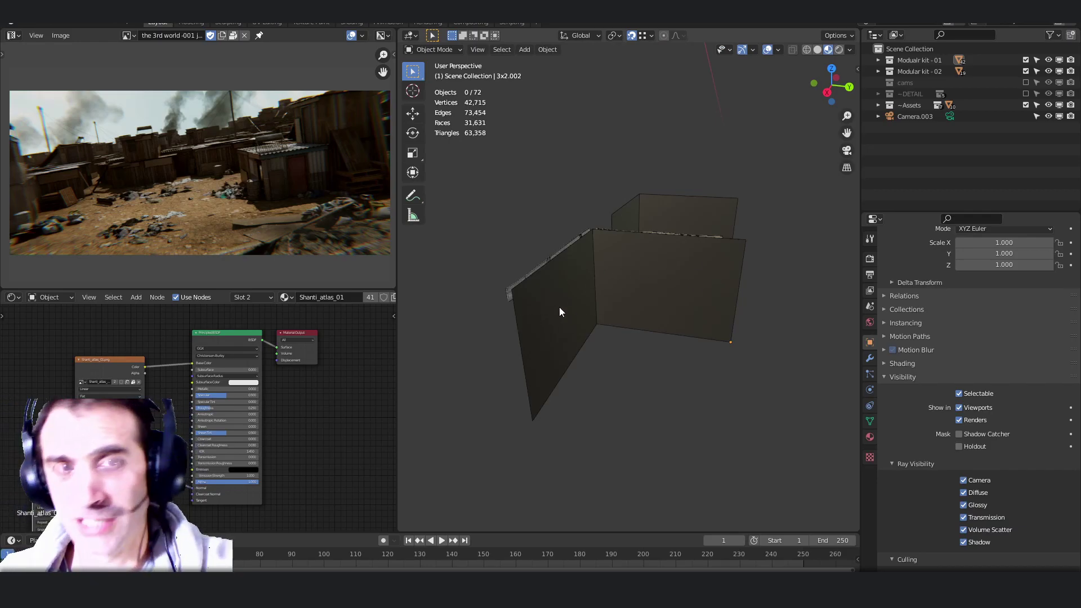
# Step: Orbit out over all shack modules, widen the 3D viewport leftward, and select Plane.008
pyautogui.moveTo(560, 312); pyautogui.dragTo(690, 329, button='middle')
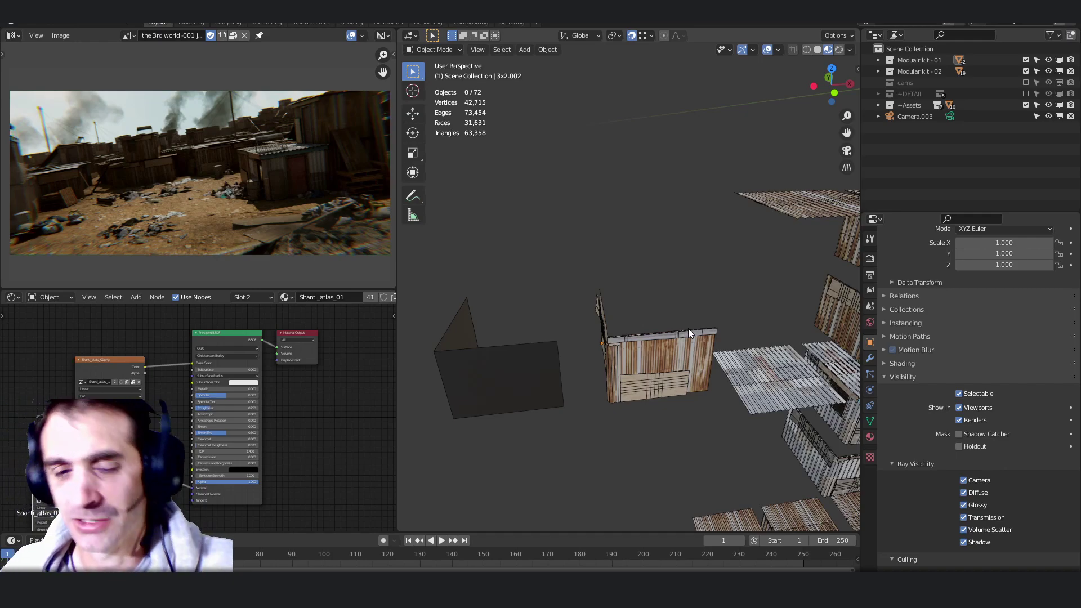
pyautogui.moveTo(691, 320)
pyautogui.mouseDown(button='middle')
pyautogui.moveTo(677, 312)
pyautogui.moveTo(694, 313)
pyautogui.mouseUp(button='middle')
pyautogui.scroll(-5, 693, 313)
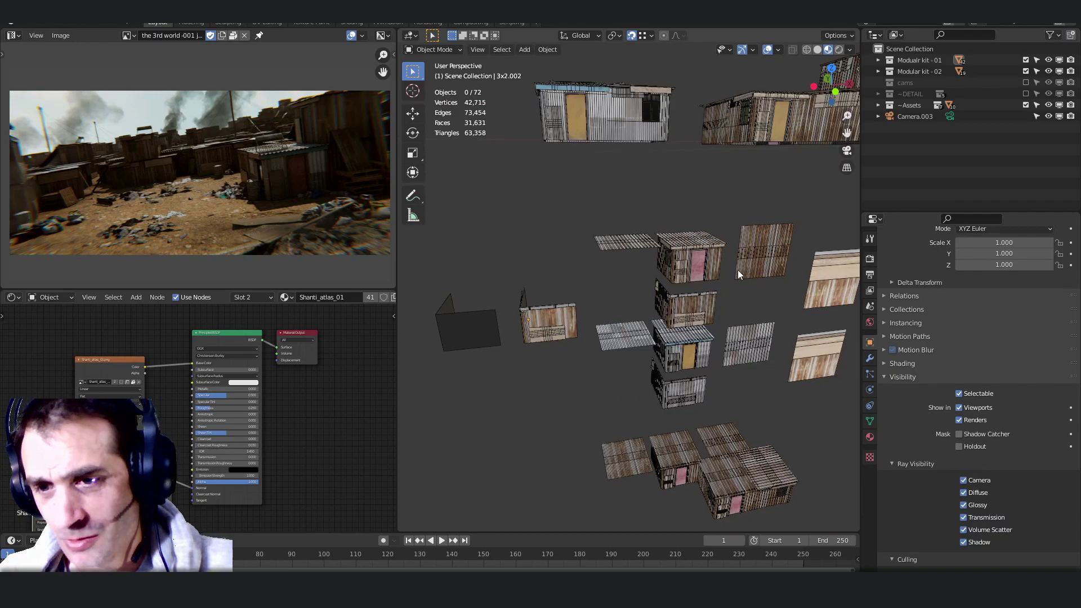
pyautogui.moveTo(781, 315); pyautogui.dragTo(435, 303, button='middle')
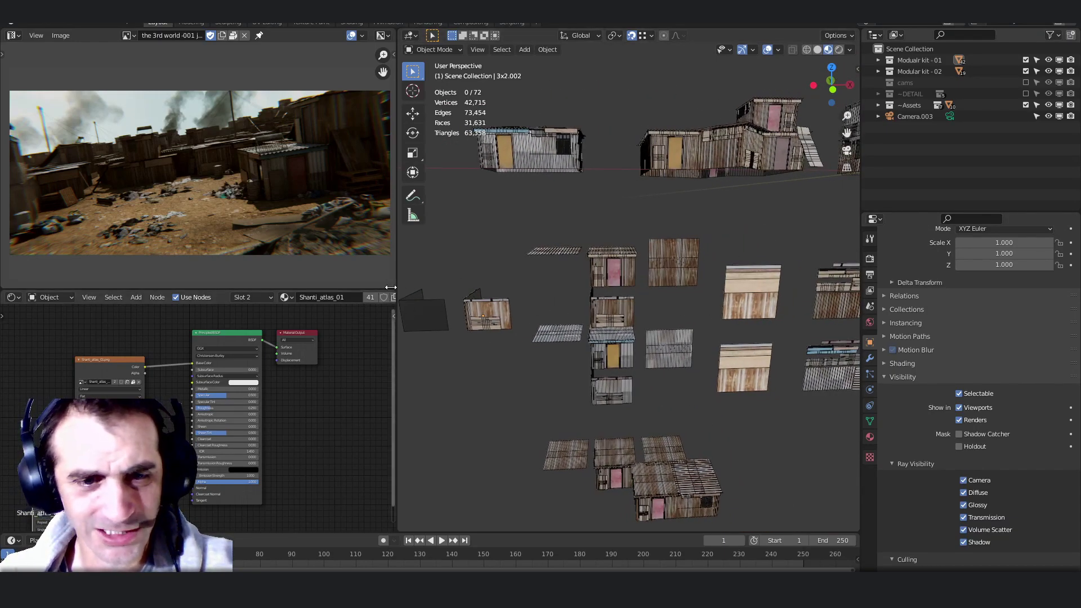
pyautogui.moveTo(397, 286); pyautogui.dragTo(274, 286)
pyautogui.scroll(-2, 711, 289)
pyautogui.click(779, 325)
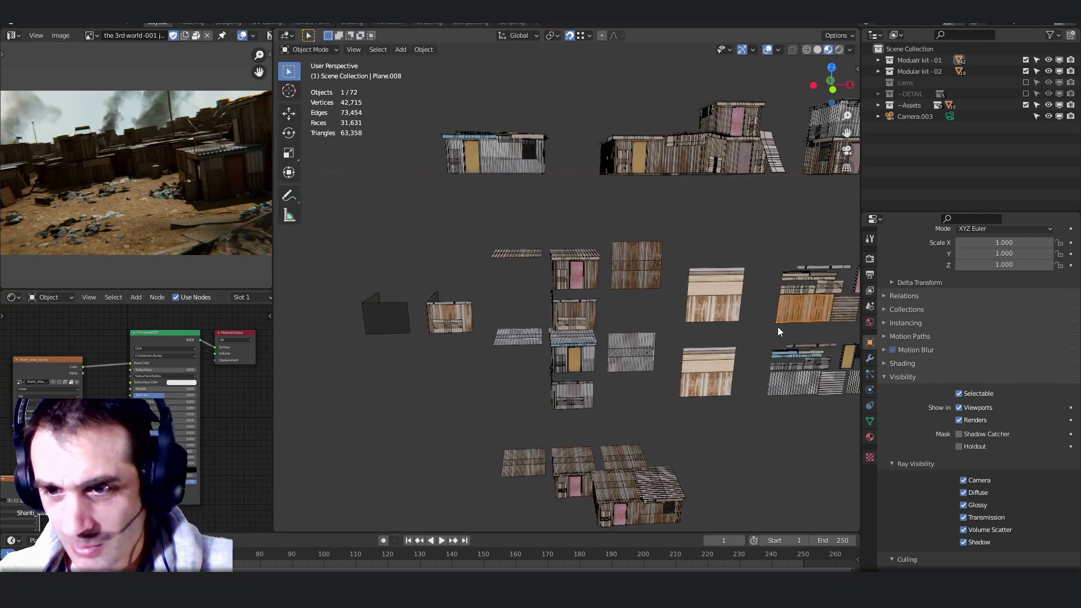
# Step: Duplicate corrugated panel Plane.008 and push the copy along Y against the dark box's front
pyautogui.moveTo(778, 325); pyautogui.dragTo(783, 315, button='middle')
pyautogui.hotkey('shift', 'd')
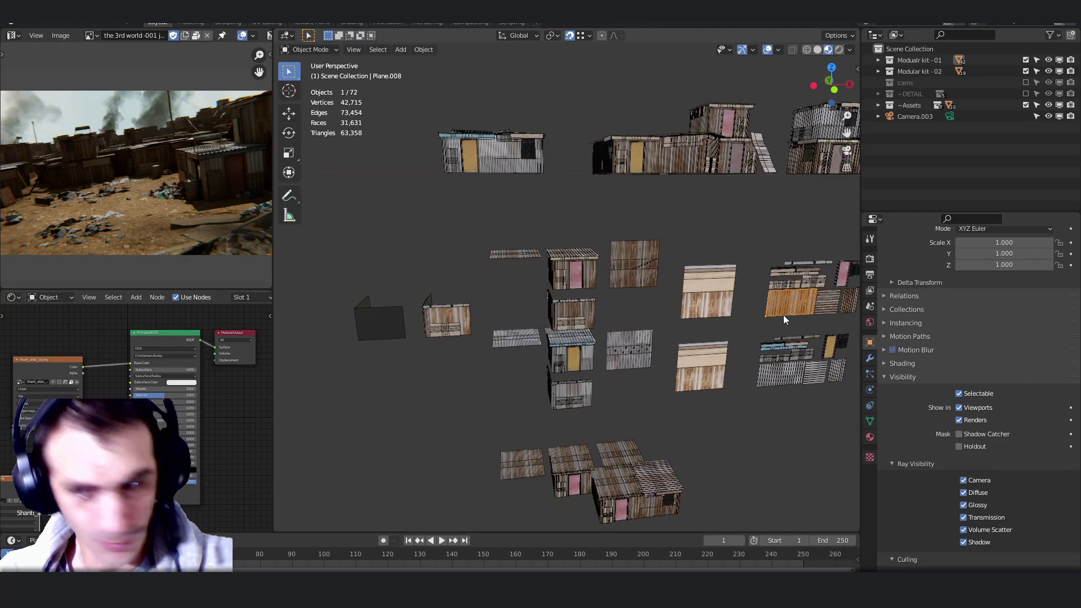
pyautogui.click(369, 341)
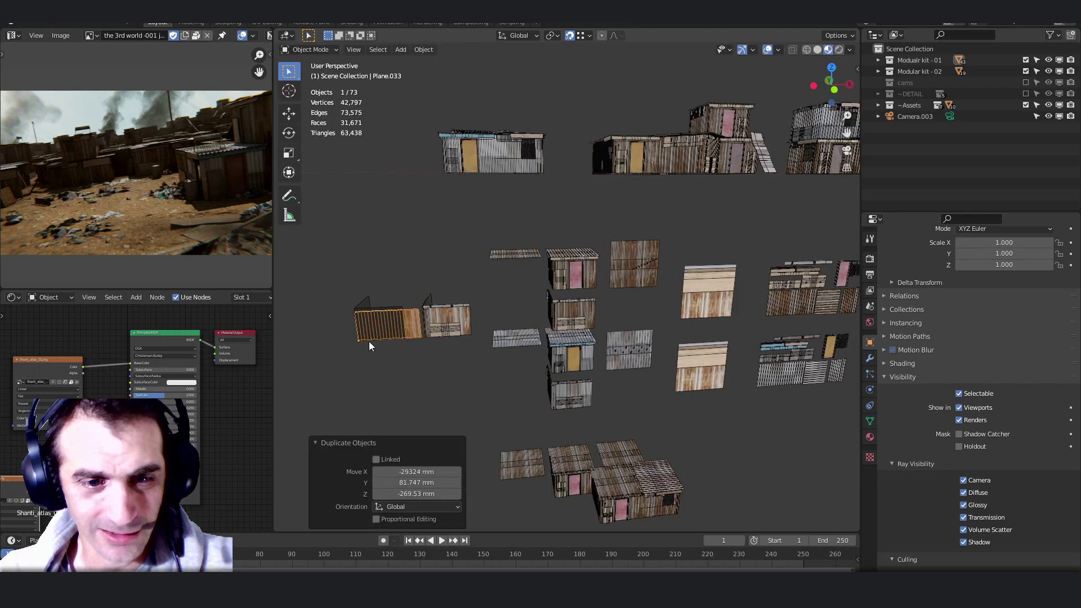
pyautogui.press('KP_Decimal')
pyautogui.moveTo(593, 326); pyautogui.dragTo(590, 344, button='middle')
pyautogui.scroll(9, 527, 361)
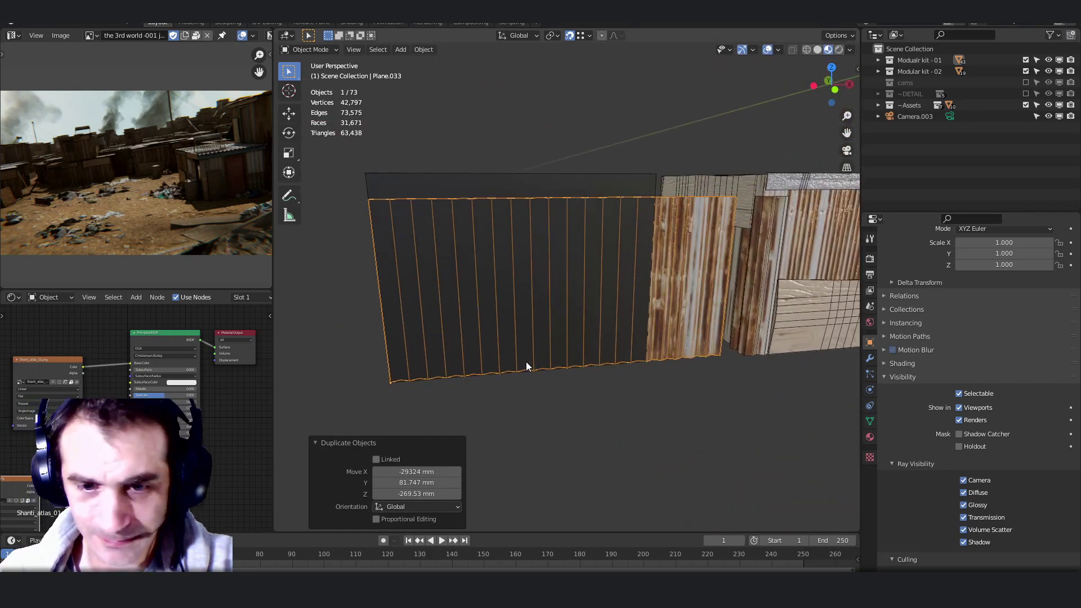
pyautogui.scroll(-1, 479, 365)
pyautogui.moveTo(526, 361); pyautogui.dragTo(566, 411, button='middle')
pyautogui.press('g')
pyautogui.press('y')
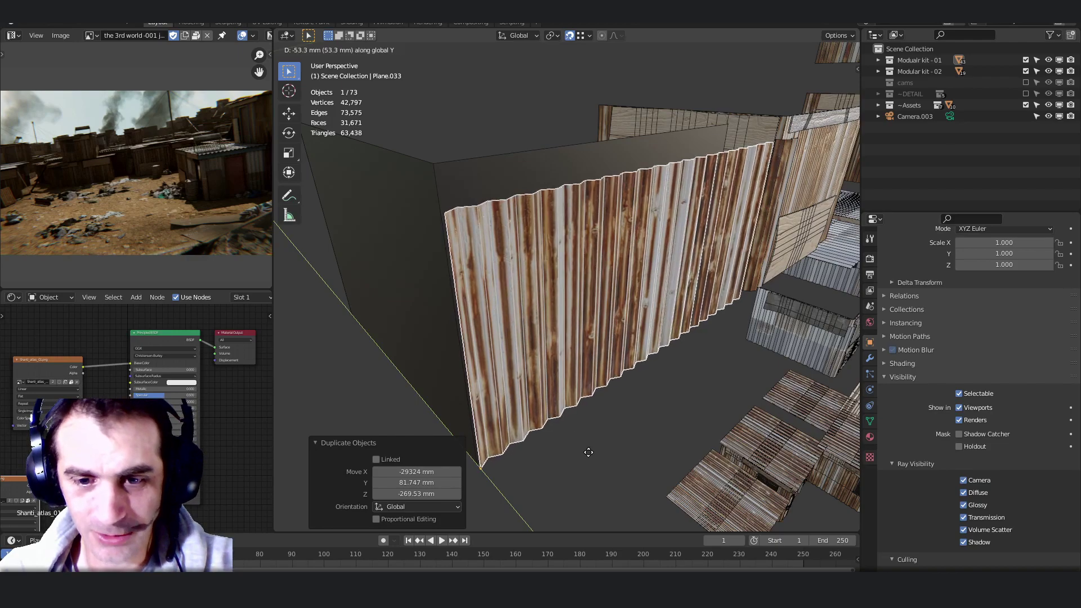
pyautogui.click(586, 451)
pyautogui.moveTo(586, 450); pyautogui.dragTo(721, 354, button='middle')
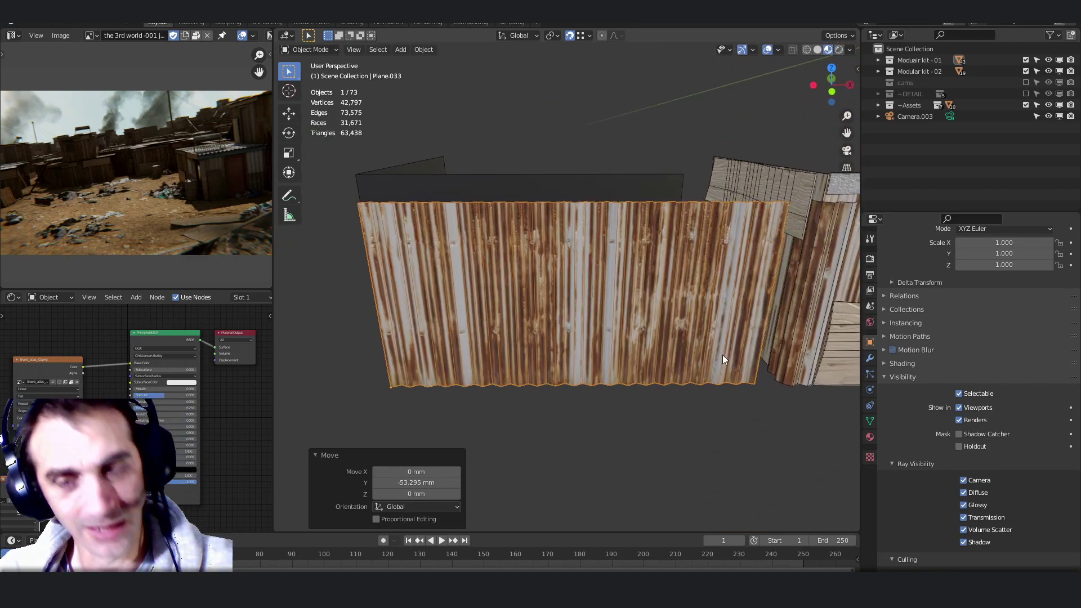
# Step: In Edit Mode, slide the panel's side edge along X to match the box width
pyautogui.press('Tab')
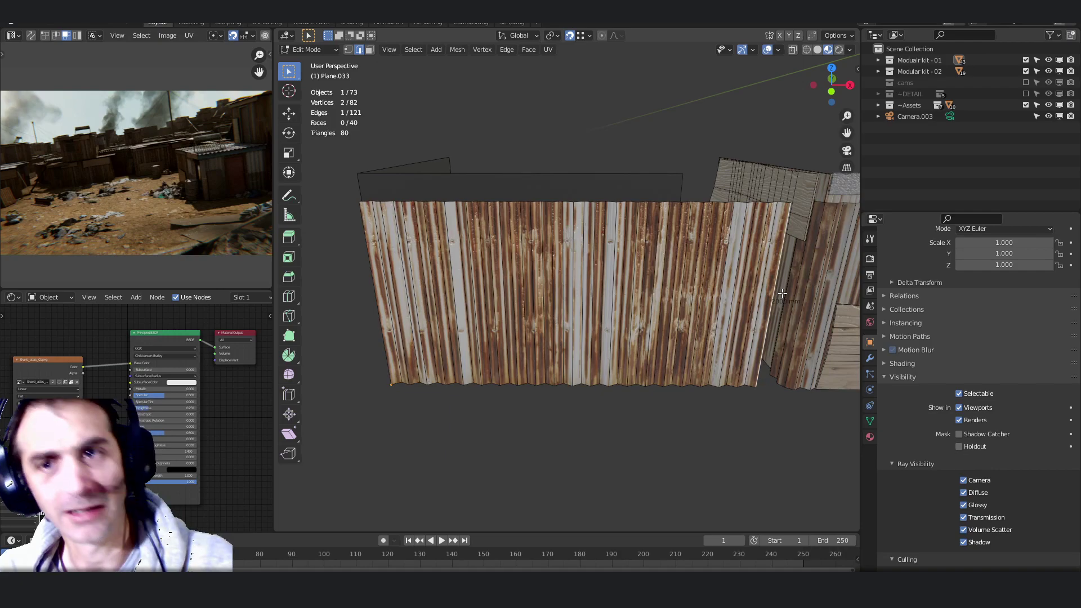
pyautogui.press('g')
pyautogui.press('x')
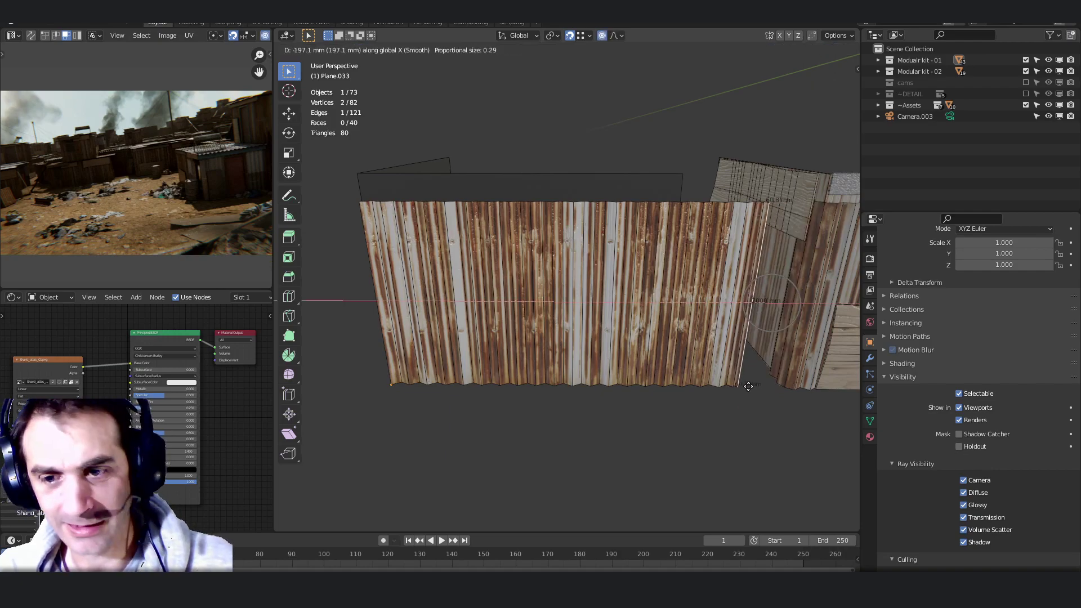
pyautogui.scroll(-20, 729, 383)
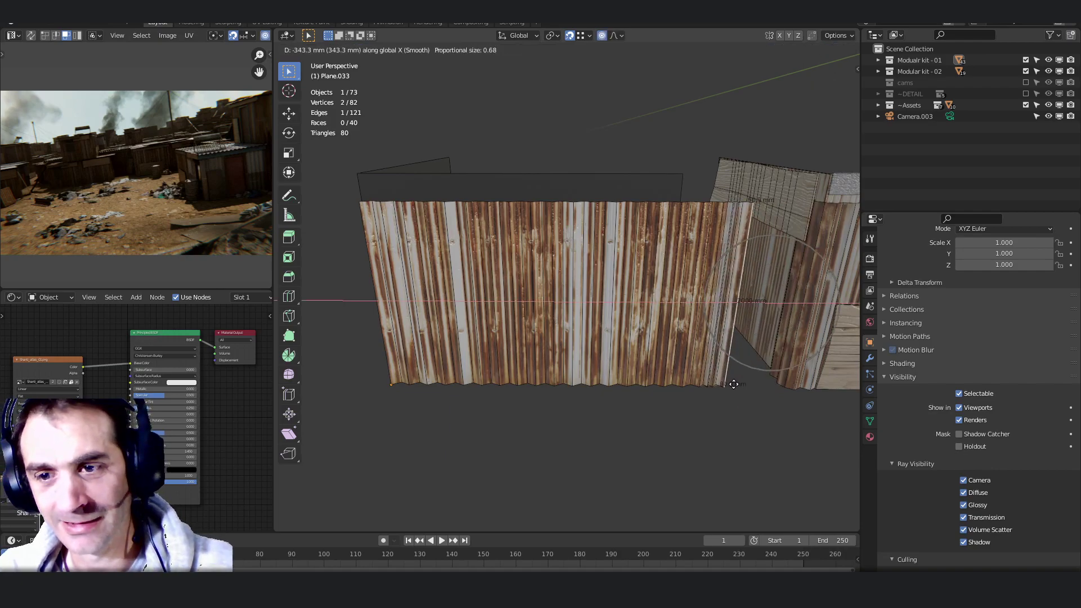
pyautogui.scroll(-3, 709, 379)
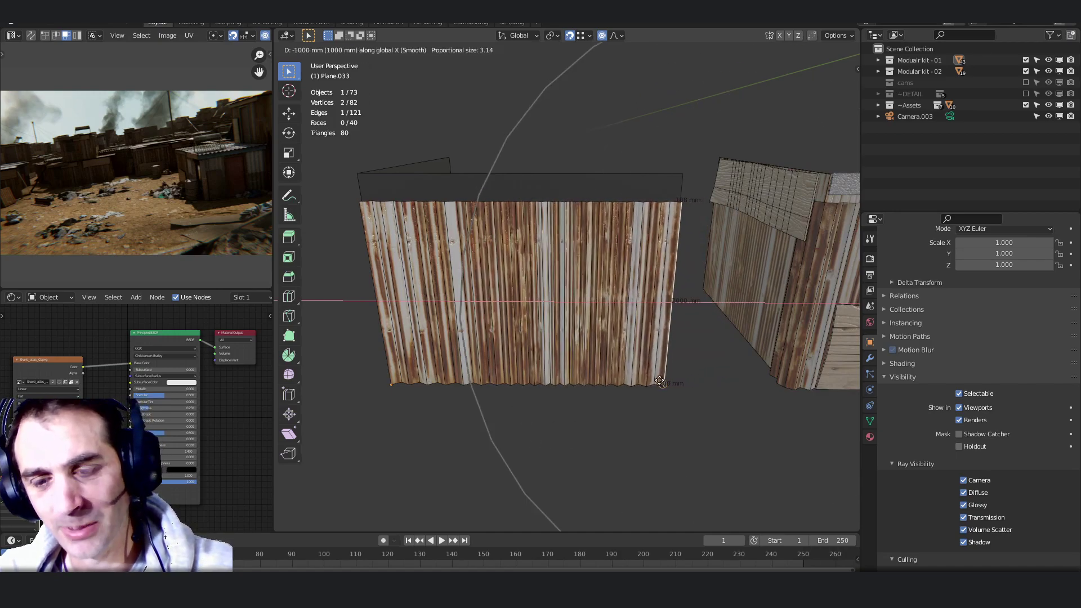
pyautogui.scroll(-1, 660, 380)
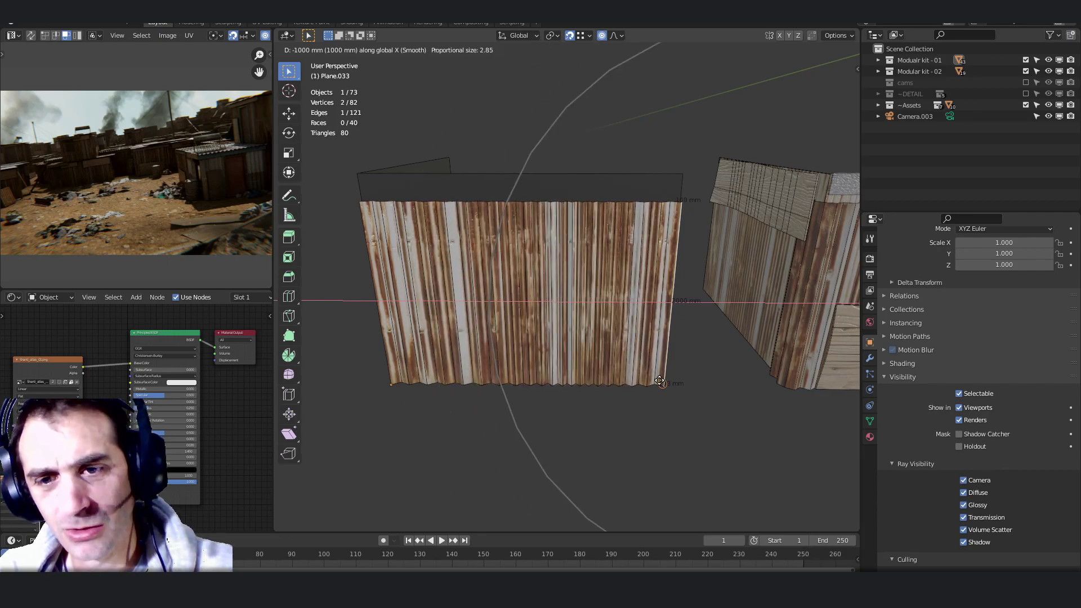
pyautogui.scroll(-3, 660, 380)
pyautogui.scroll(3, 660, 381)
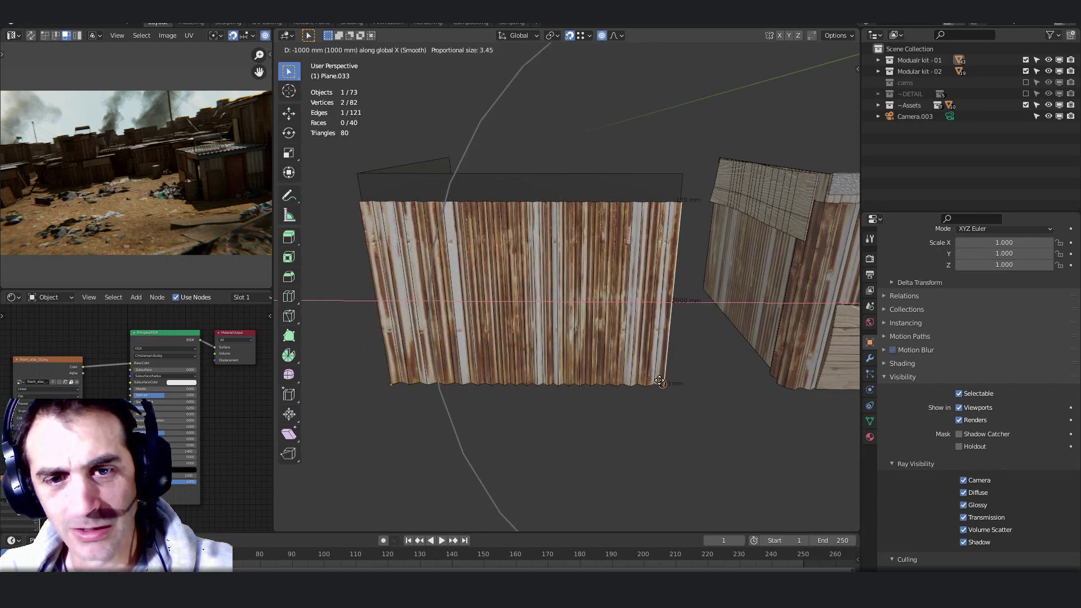
pyautogui.click(659, 381)
pyautogui.scroll(-1, 667, 334)
# Step: Raise the panel's top vertex row 250 mm in Z with proportional editing turned off
pyautogui.press('1')
pyautogui.click(426, 197)
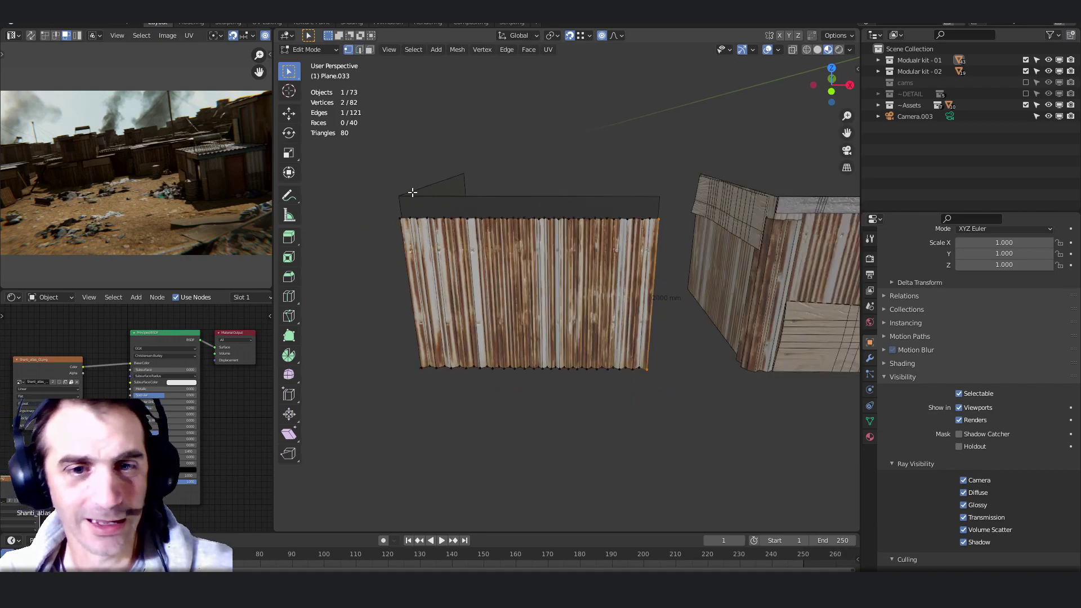
pyautogui.moveTo(364, 177); pyautogui.dragTo(673, 231)
pyautogui.press('g')
pyautogui.press('z')
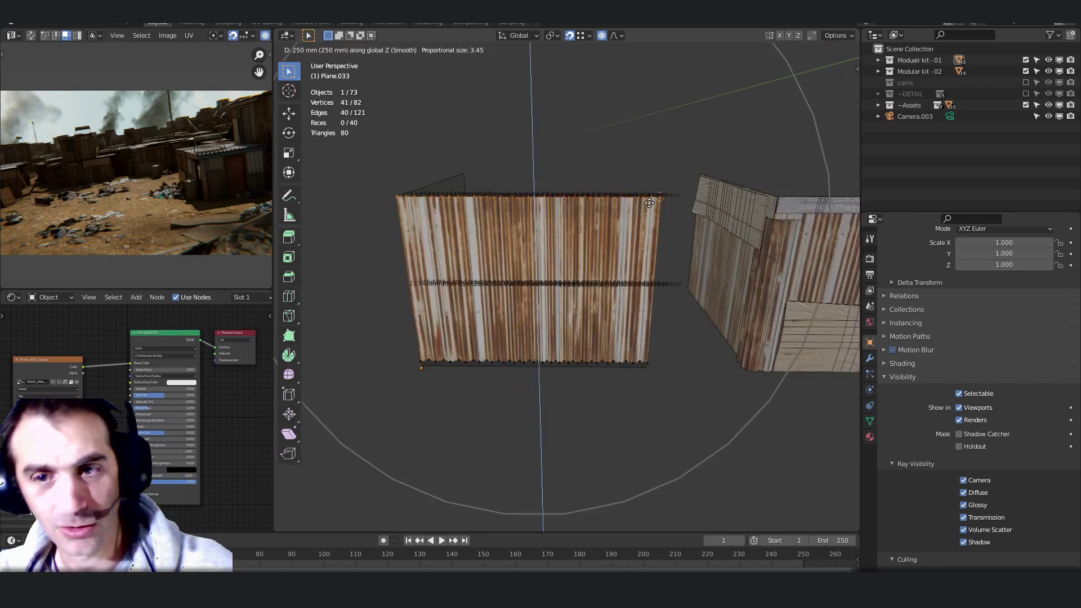
pyautogui.click(660, 197)
pyautogui.hotkey('ctrl', 'z')
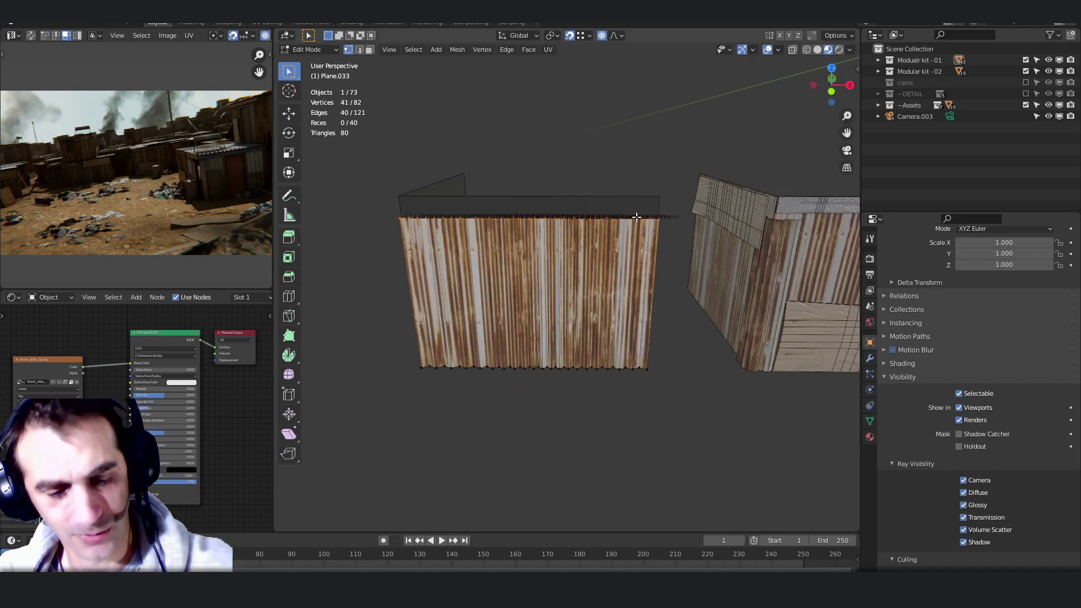
pyautogui.press('o')
pyautogui.press('g')
pyautogui.press('z')
pyautogui.click(660, 197)
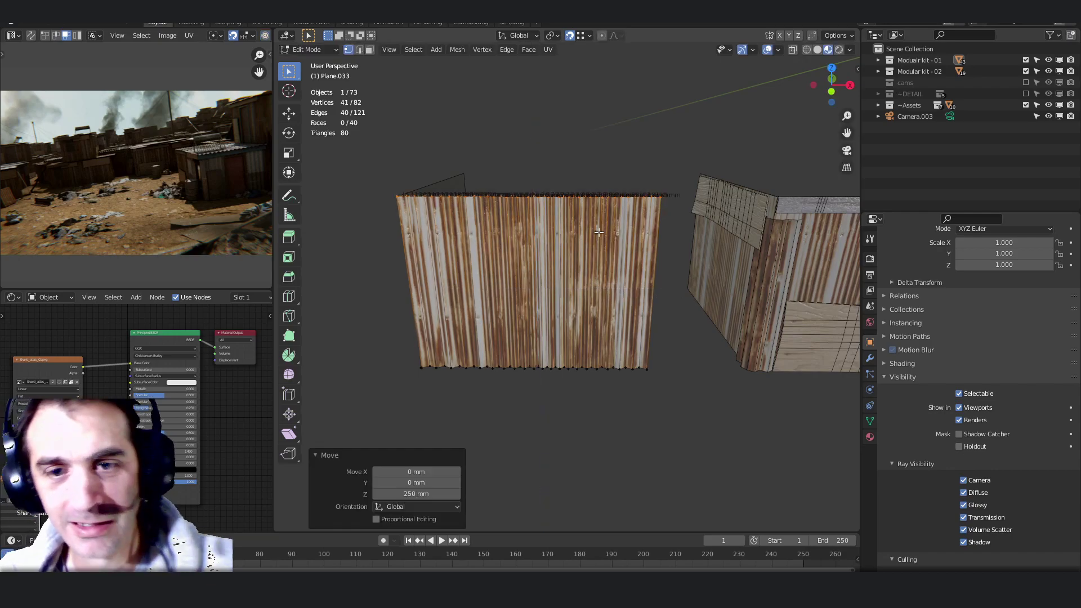
pyautogui.press('Tab')
pyautogui.scroll(-4, 565, 242)
pyautogui.moveTo(566, 241); pyautogui.dragTo(722, 319, button='middle')
# Step: Duplicate another wall panel beside the covered box and rotate it -90° about Z
pyautogui.click(713, 332)
pyautogui.hotkey('shift', 'd')
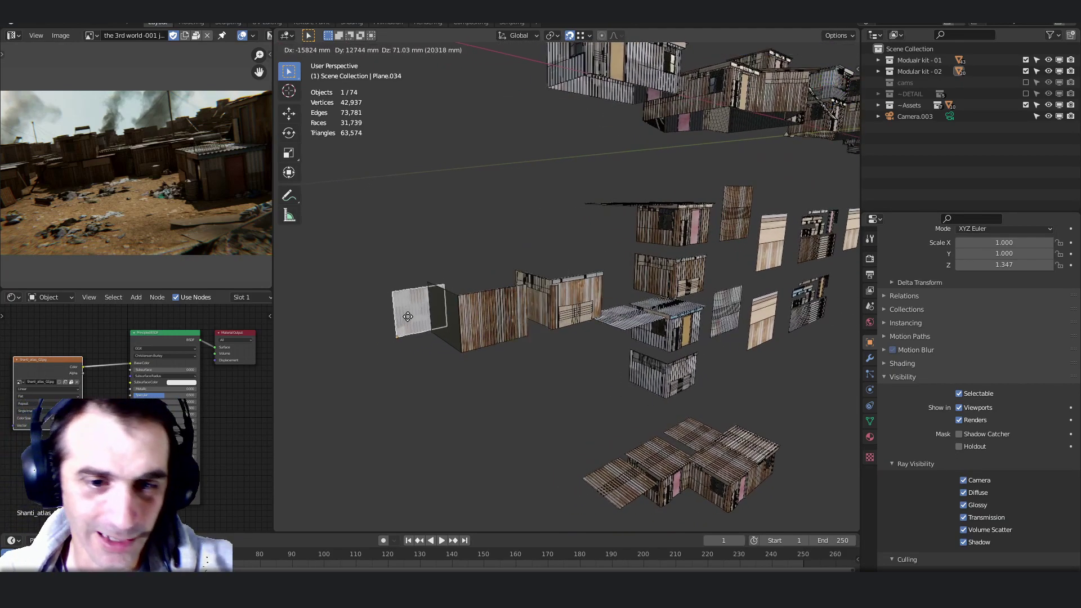
pyautogui.click(450, 300)
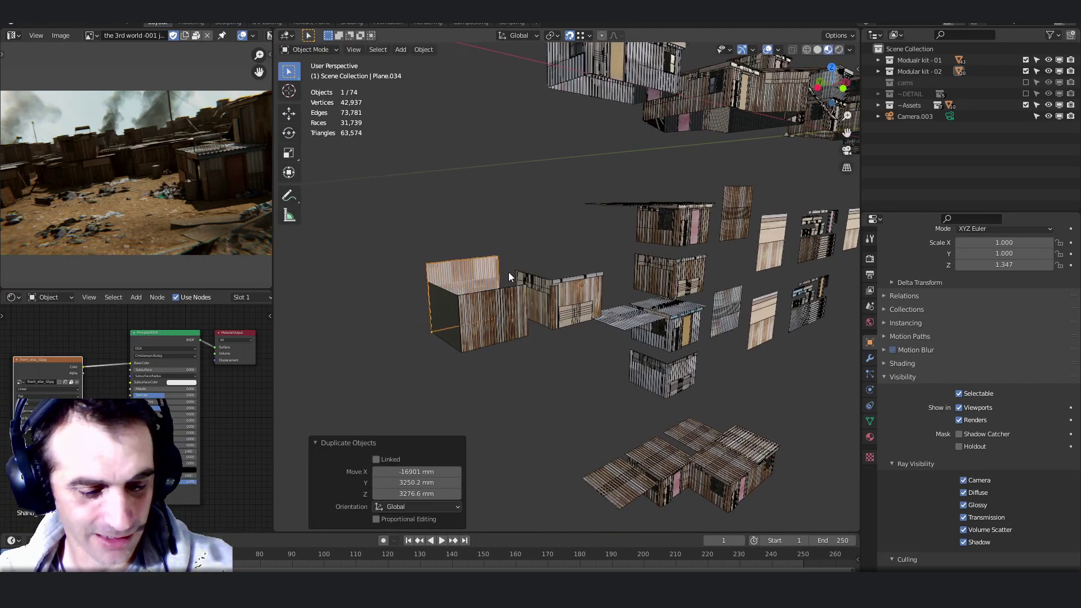
pyautogui.press('r')
pyautogui.press('z')
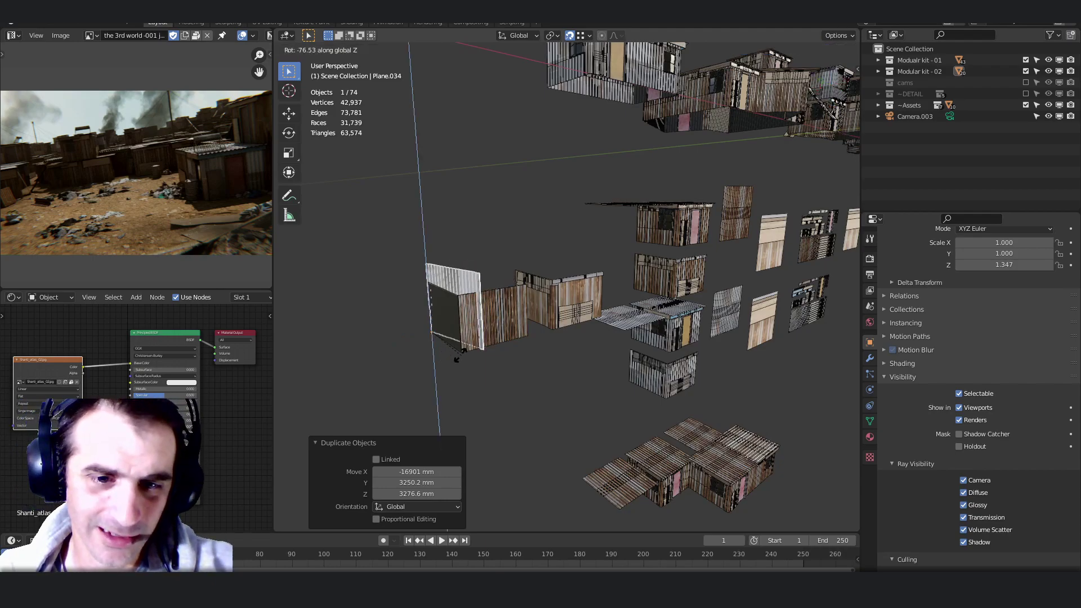
pyautogui.write('-90')
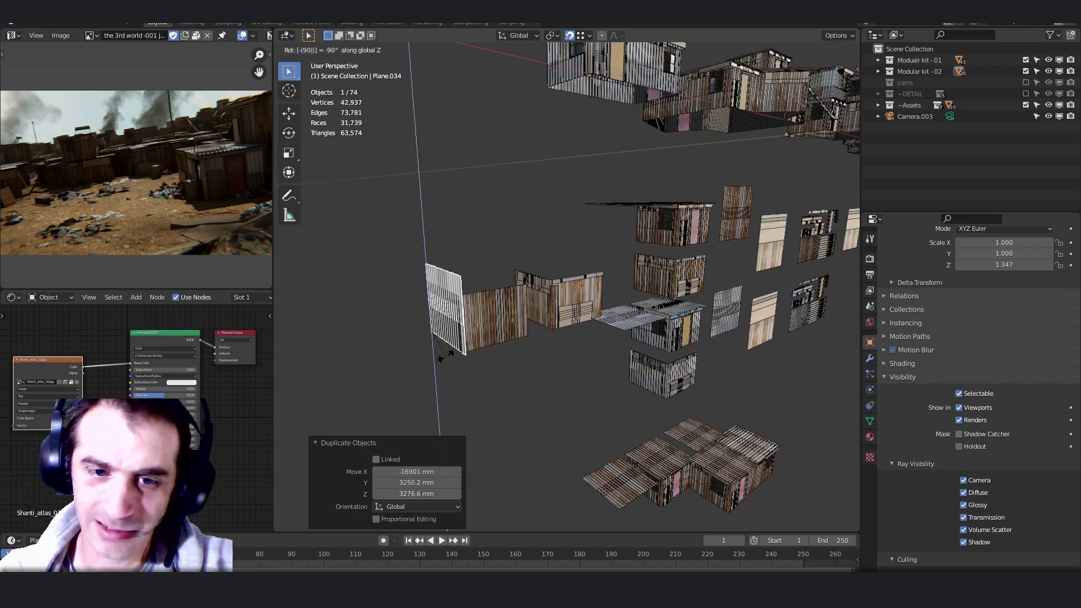
pyautogui.press('Return')
# Step: Slide the rotated panel along X into place and narrow it to 0.9 scale
pyautogui.moveTo(446, 356); pyautogui.dragTo(633, 381, button='middle')
pyautogui.press('g')
pyautogui.press('y')
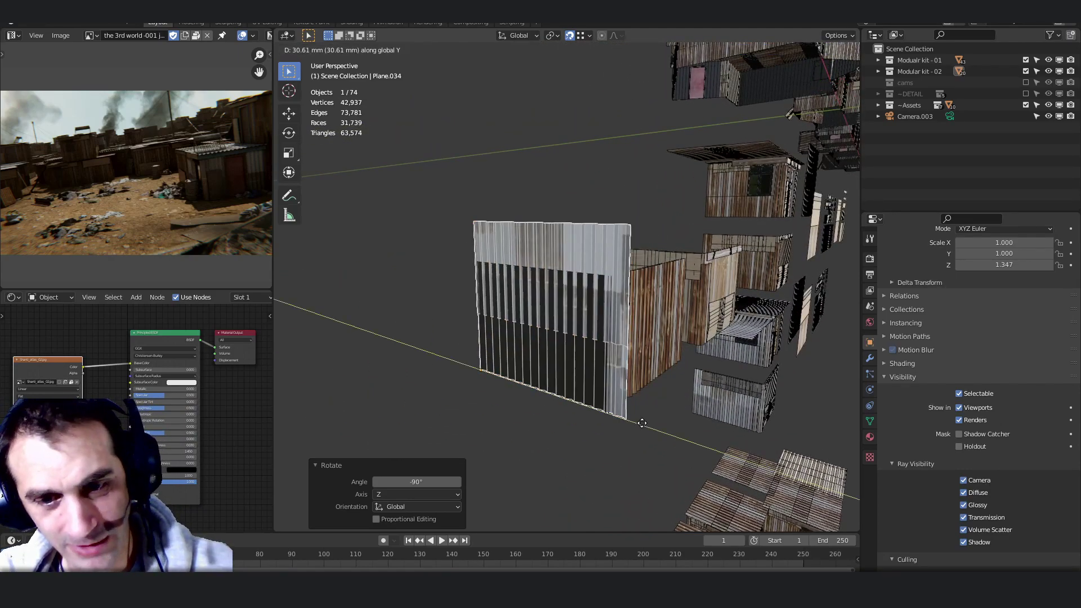
pyautogui.press('x')
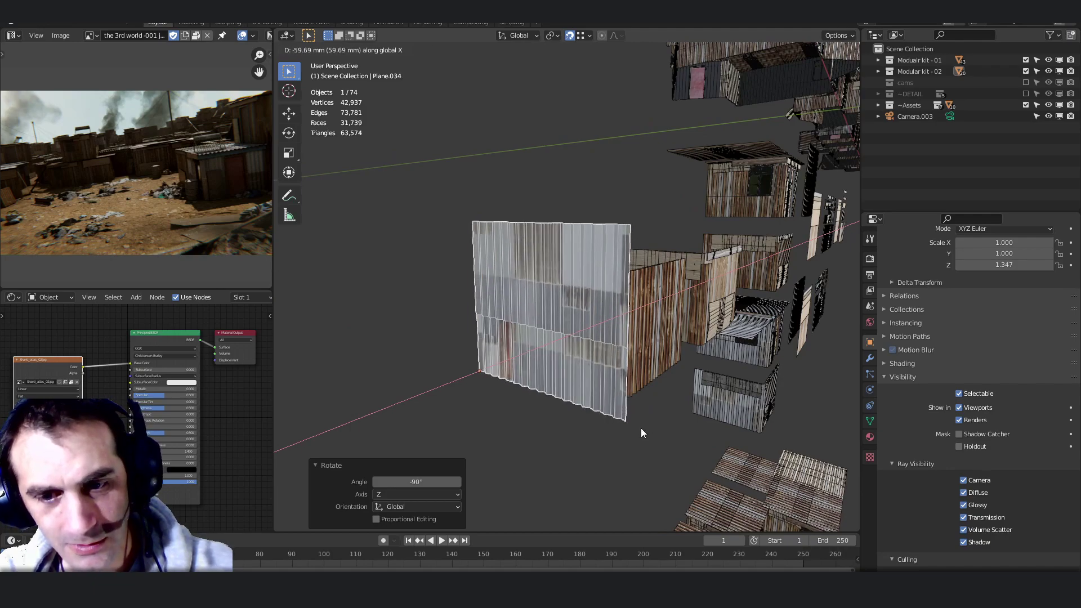
pyautogui.click(640, 428)
pyautogui.moveTo(641, 428)
pyautogui.mouseDown(button='middle')
pyautogui.moveTo(571, 384)
pyautogui.moveTo(633, 427)
pyautogui.moveTo(661, 423)
pyautogui.mouseUp(button='middle')
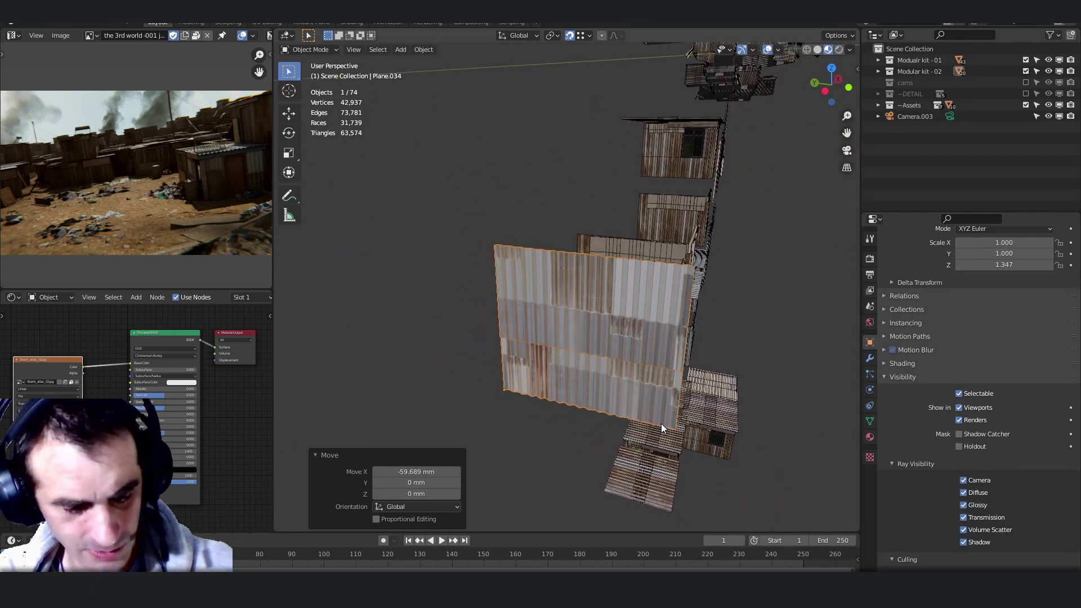
pyautogui.press('s')
pyautogui.press('x')
pyautogui.press('y')
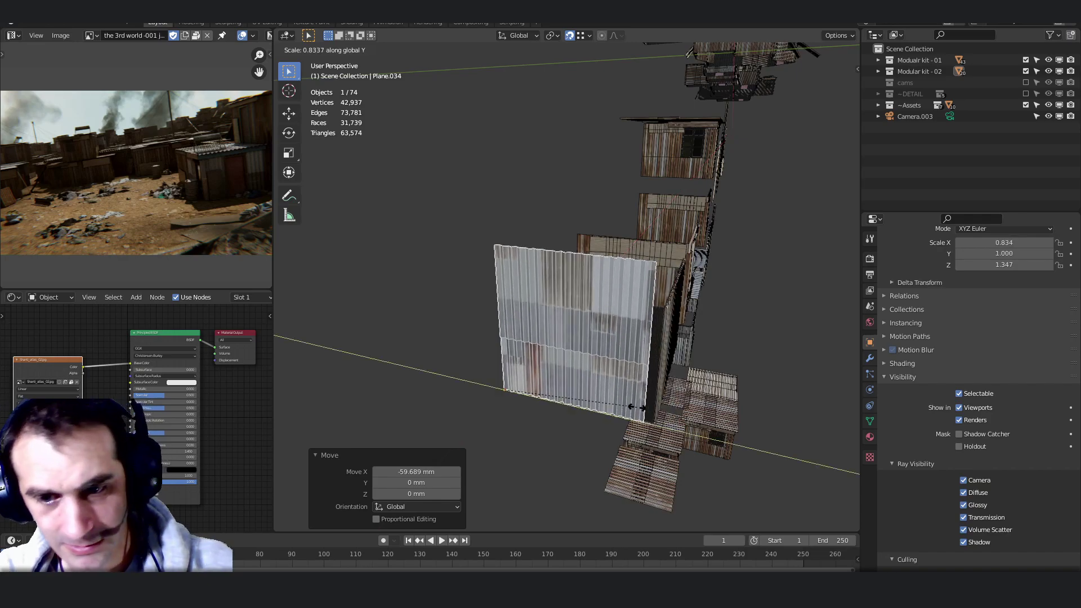
pyautogui.click(619, 386)
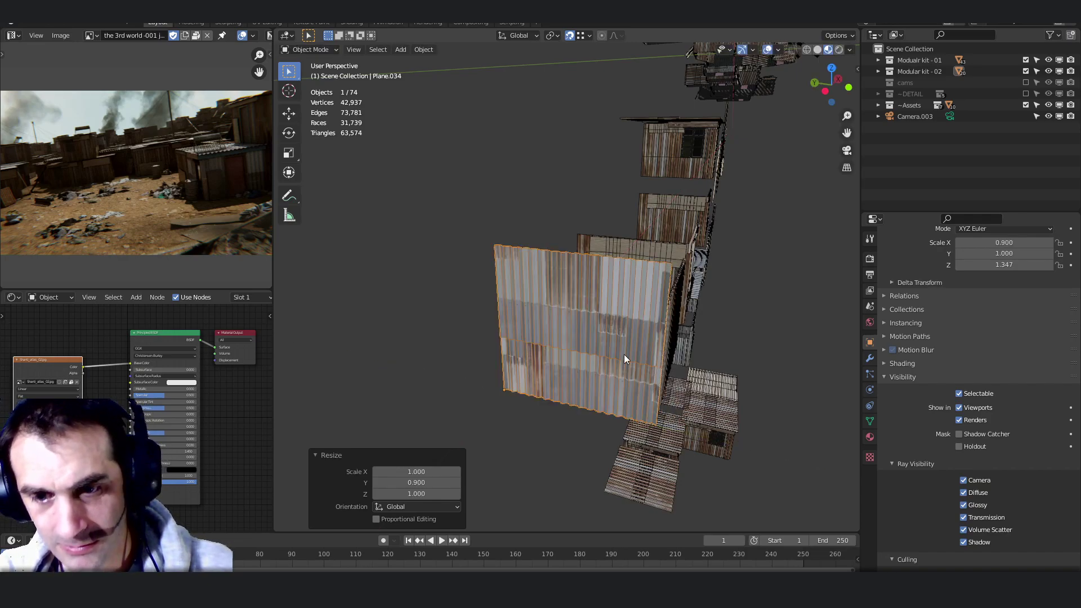
# Step: Lower the side panel's top edge by about 780 mm in Edit Mode
pyautogui.press('Tab')
pyautogui.click(462, 214)
pyautogui.moveTo(429, 205); pyautogui.dragTo(678, 271)
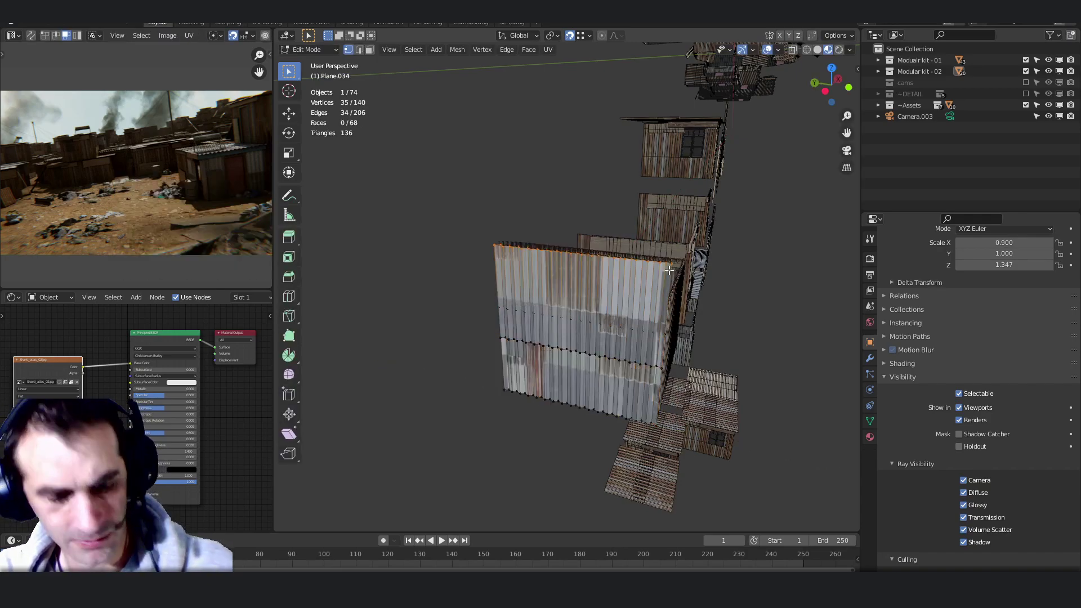
pyautogui.press('g')
pyautogui.press('z')
pyautogui.click(665, 302)
pyautogui.moveTo(768, 315); pyautogui.dragTo(695, 286, button='middle')
pyautogui.press('Tab')
pyautogui.scroll(-3, 633, 304)
pyautogui.moveTo(632, 304); pyautogui.dragTo(619, 318, button='middle')
# Step: From top view, duplicate wall piece 3x2.005 and place the copy about 4.4 m left
pyautogui.click(660, 318)
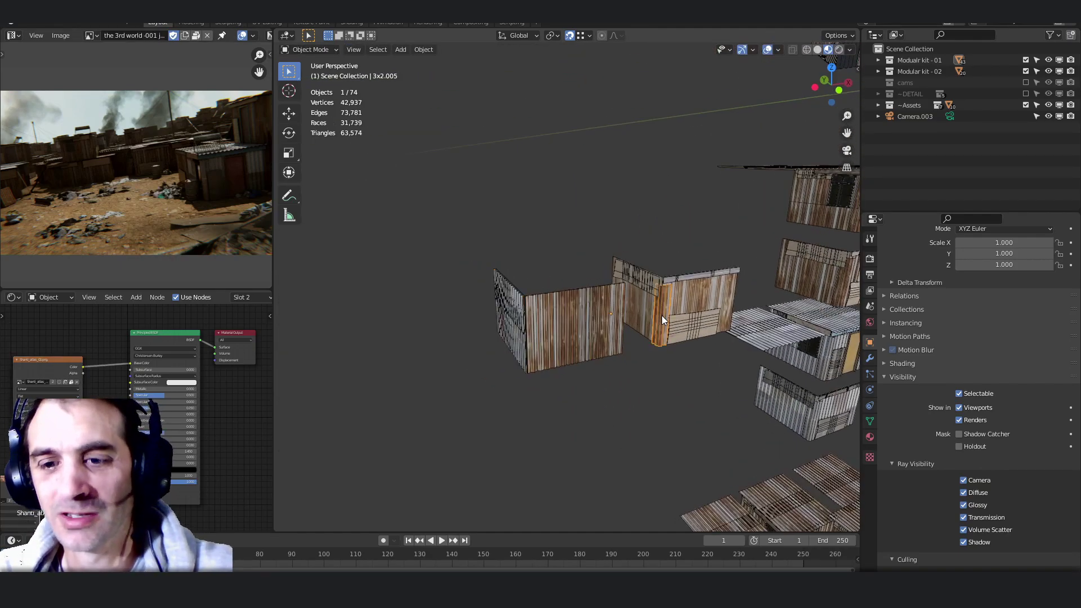
pyautogui.scroll(6, 663, 343)
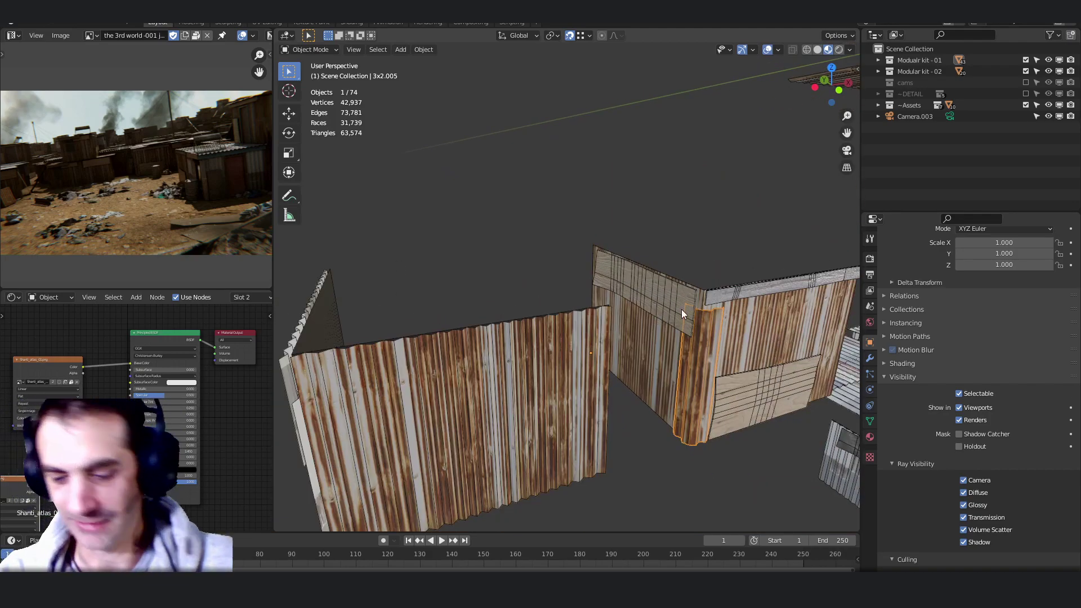
pyautogui.press('KP_7')
pyautogui.keyDown('shift'); pyautogui.moveTo(635, 341); pyautogui.dragTo(684, 324, button='middle'); pyautogui.keyUp('shift')
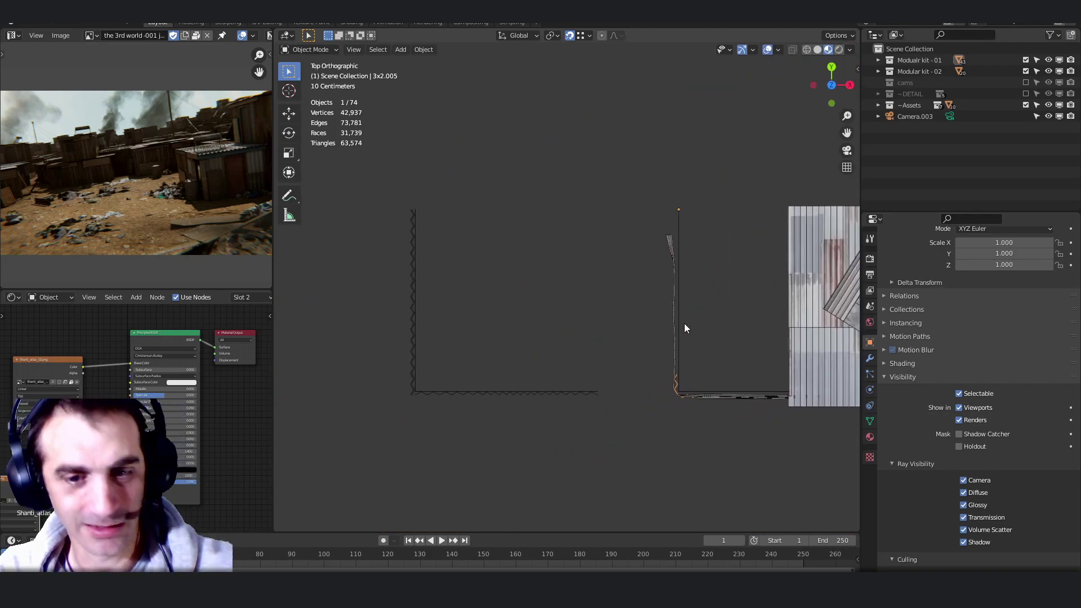
pyautogui.hotkey('shift', 'd')
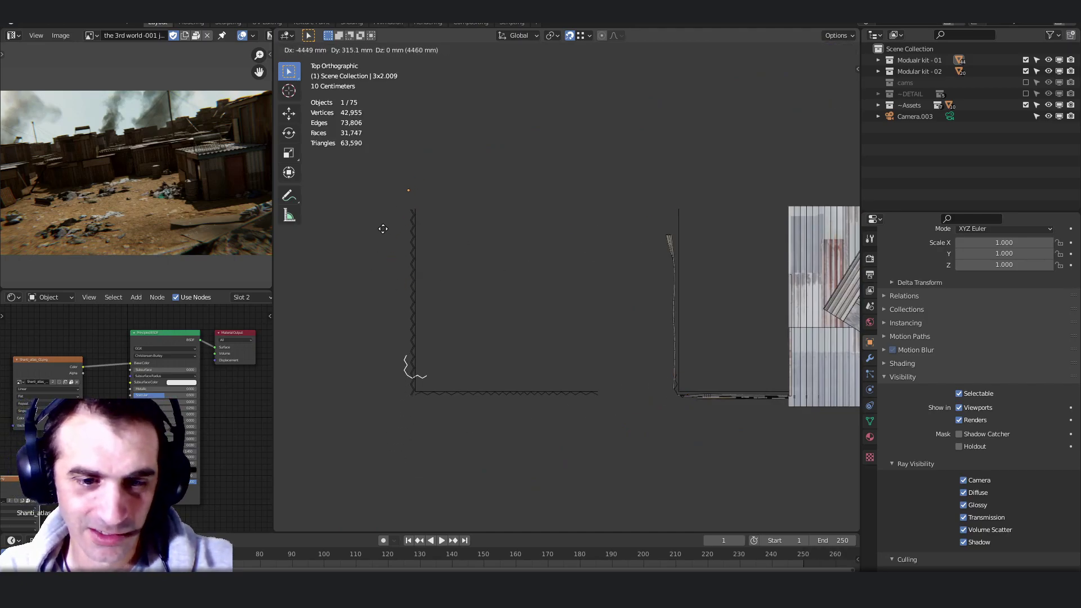
pyautogui.click(387, 245)
pyautogui.moveTo(387, 244); pyautogui.dragTo(360, 263, button='middle')
pyautogui.moveTo(519, 261); pyautogui.dragTo(635, 288, button='middle')
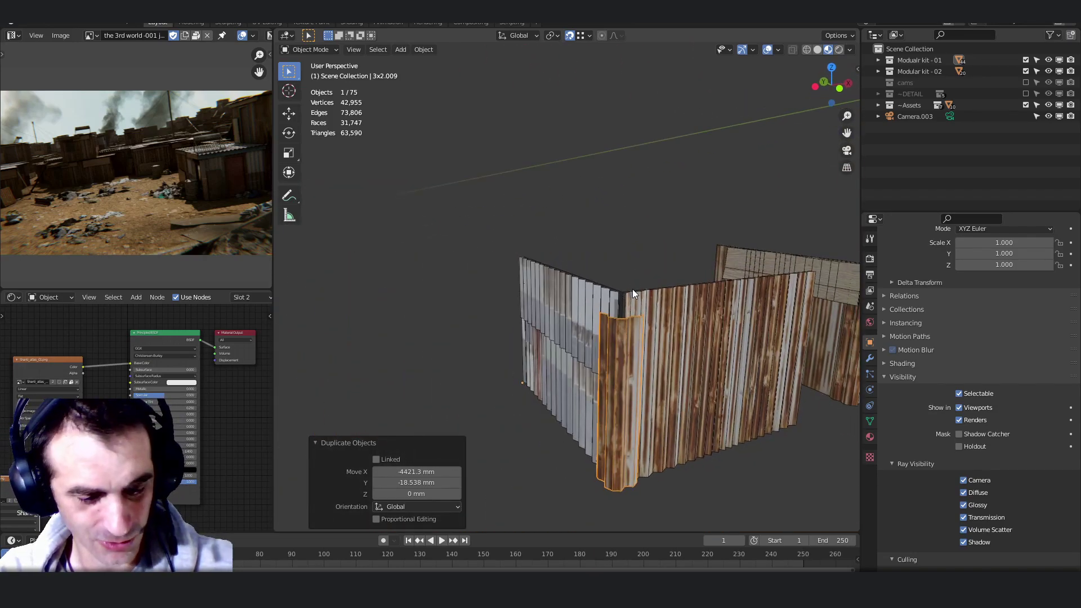
# Step: Raise the copied wall's selected vertices 250 mm in Z
pyautogui.press('Tab')
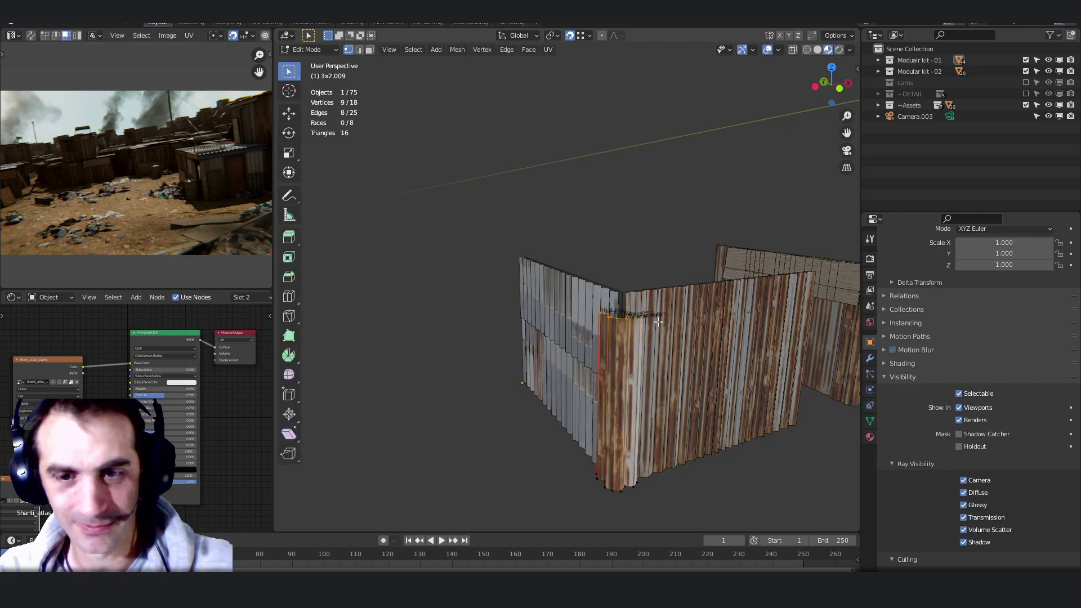
pyautogui.press('g')
pyautogui.press('z')
pyautogui.click(633, 292)
pyautogui.press('Tab')
# Step: Clear the selection, then select the right wall, corner pillar and left wall
pyautogui.hotkey('alt', 'a')
pyautogui.scroll(-2, 638, 292)
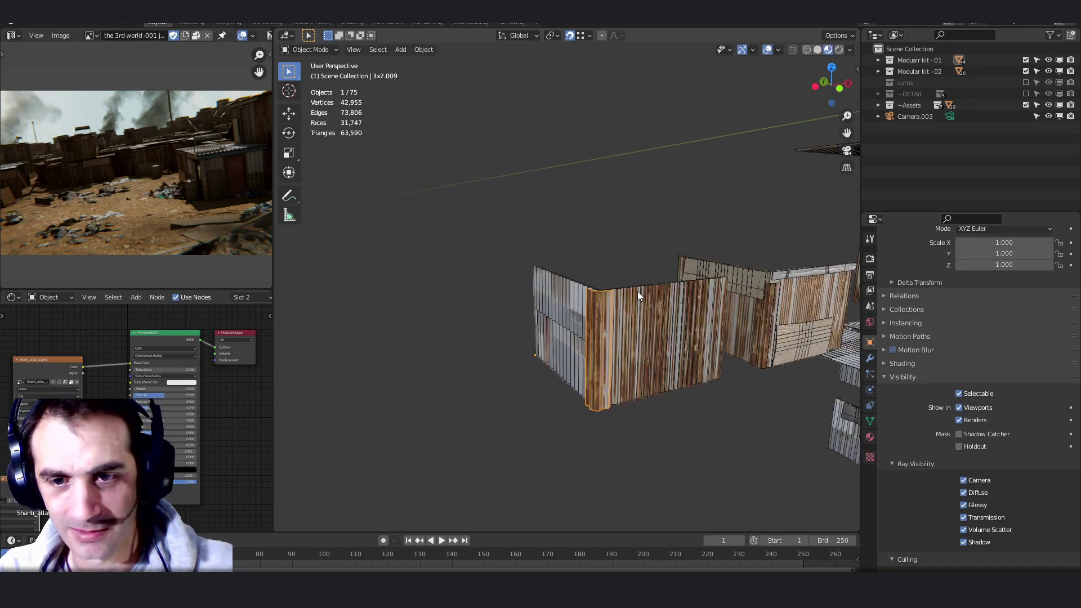
pyautogui.moveTo(637, 291); pyautogui.dragTo(493, 329, button='middle')
pyautogui.click(684, 307)
pyautogui.keyDown('shift'); pyautogui.click(620, 313); pyautogui.keyUp('shift')
pyautogui.keyDown('shift'); pyautogui.click(601, 311); pyautogui.keyUp('shift')
# Step: Add top wall 3x2.008 and join all four pieces with Ctrl+J, checking the mesh
pyautogui.keyDown('shift'); pyautogui.click(512, 263); pyautogui.keyUp('shift')
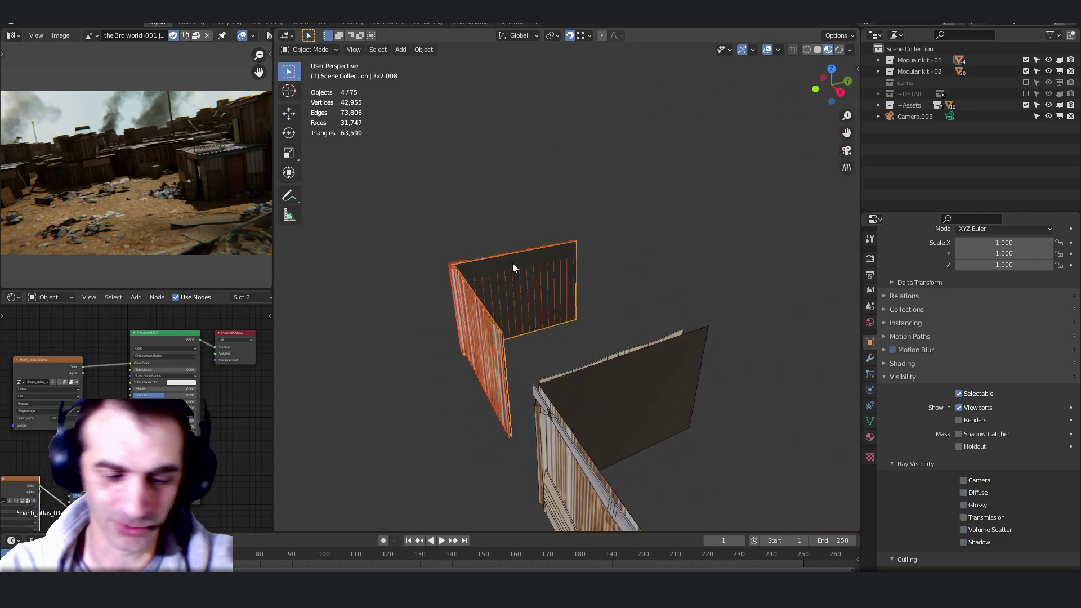
pyautogui.hotkey('ctrl', 'j')
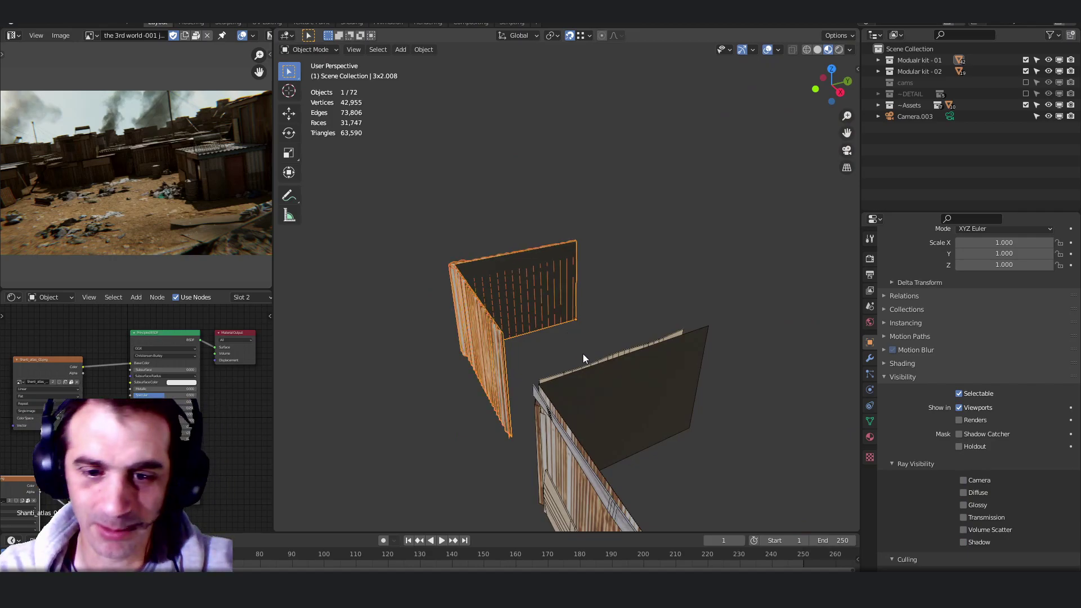
pyautogui.moveTo(583, 354); pyautogui.dragTo(701, 306, button='middle')
pyautogui.press('Tab')
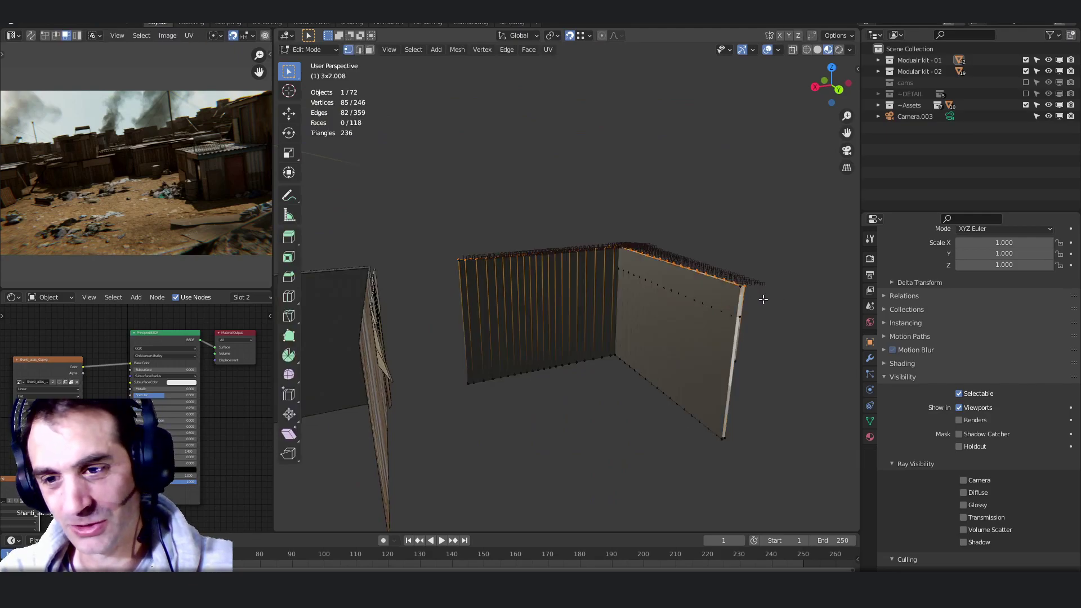
pyautogui.click(738, 301)
pyautogui.press('Tab')
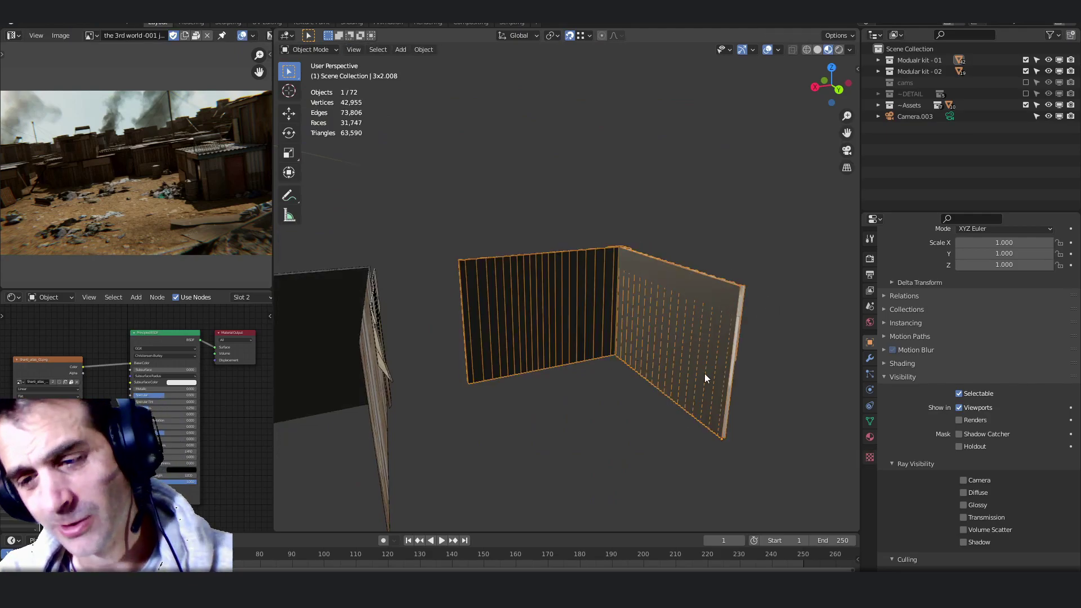
pyautogui.moveTo(710, 374); pyautogui.dragTo(680, 378, button='middle')
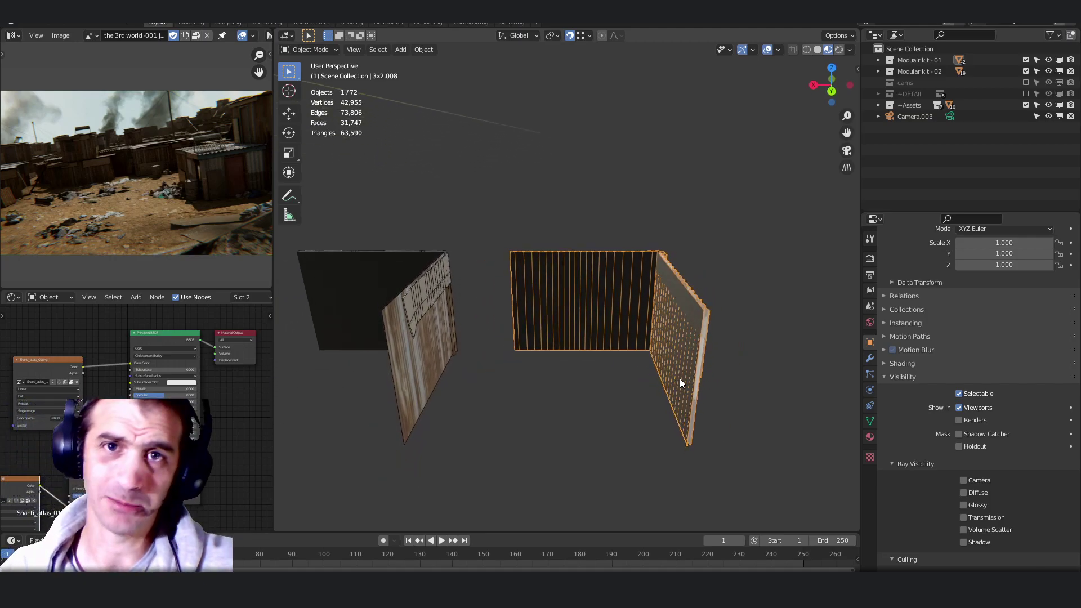
# Step: Re-inspect the joined wall mesh in Edit Mode, then duplicate the joined wall
pyautogui.press('Tab')
pyautogui.moveTo(677, 379); pyautogui.dragTo(715, 347, button='middle')
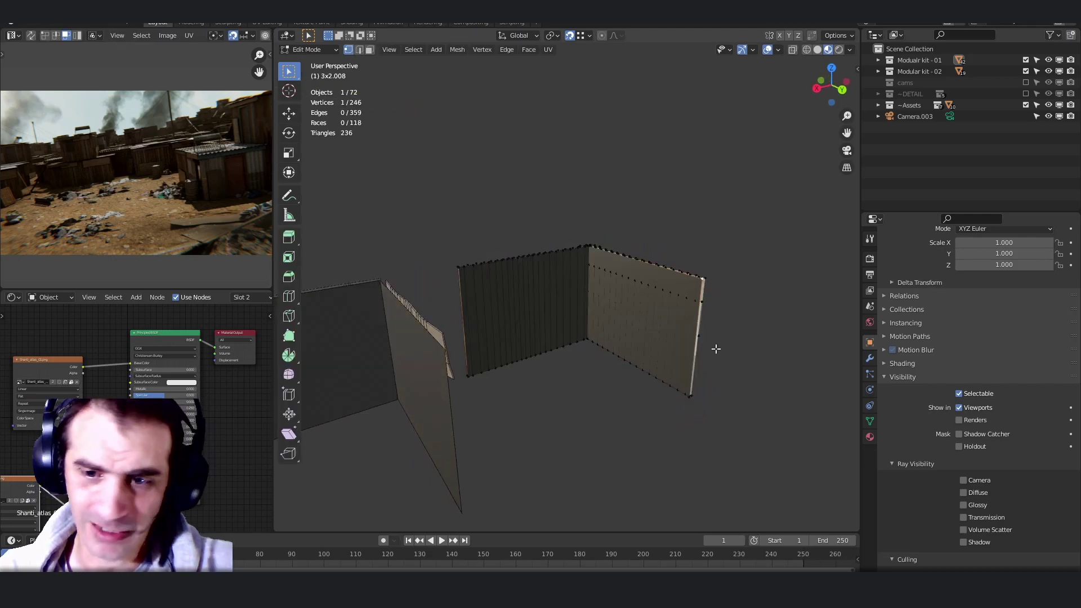
pyautogui.press('k')
pyautogui.scroll(1, 702, 338)
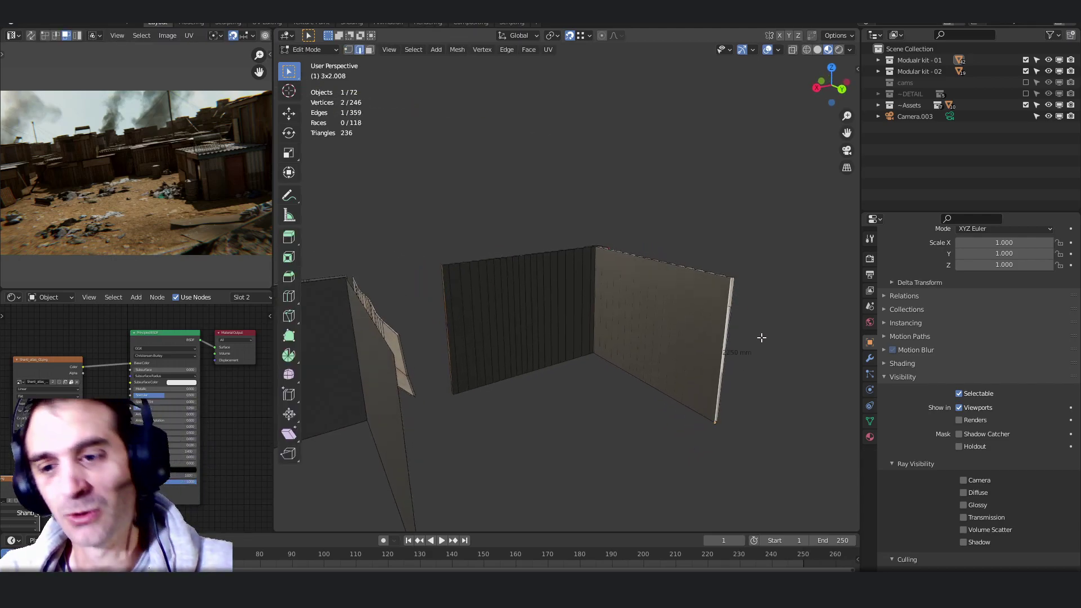
pyautogui.press('Tab')
pyautogui.scroll(-2, 761, 337)
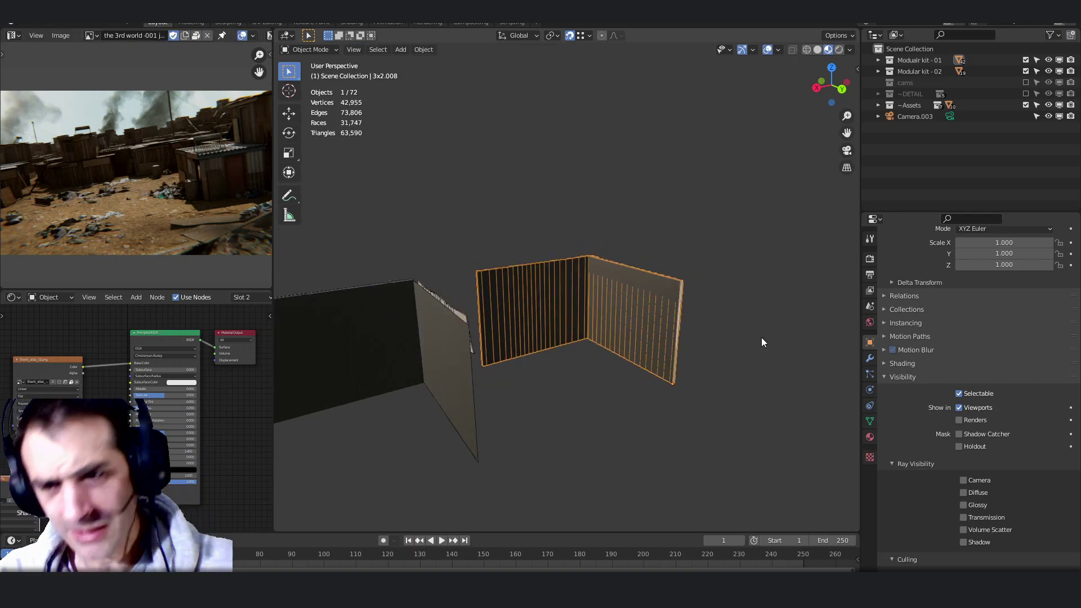
pyautogui.moveTo(735, 339); pyautogui.dragTo(730, 339, button='middle')
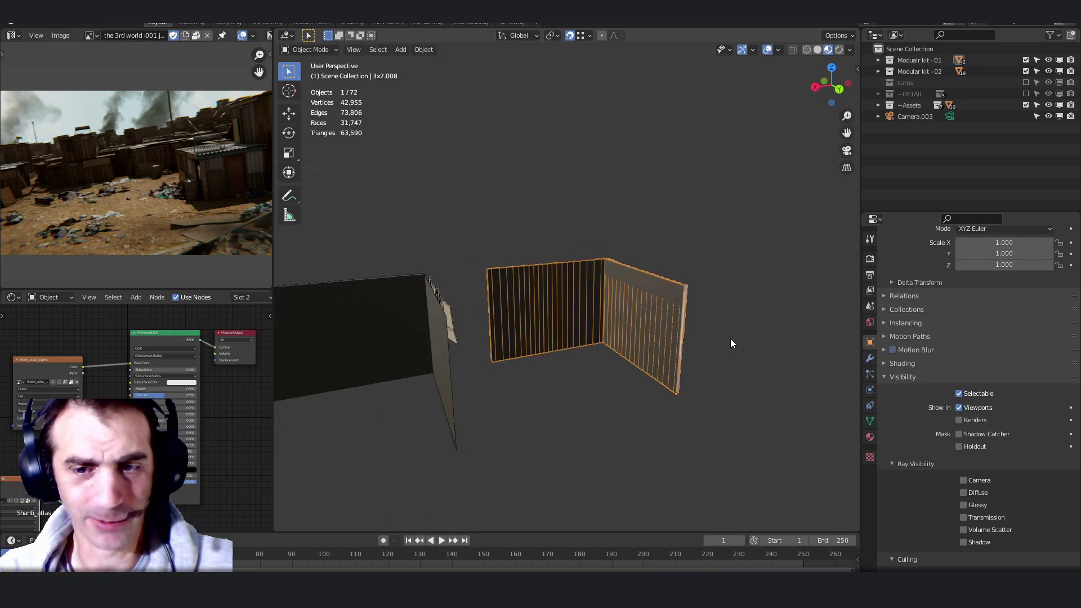
pyautogui.hotkey('shift', 'd')
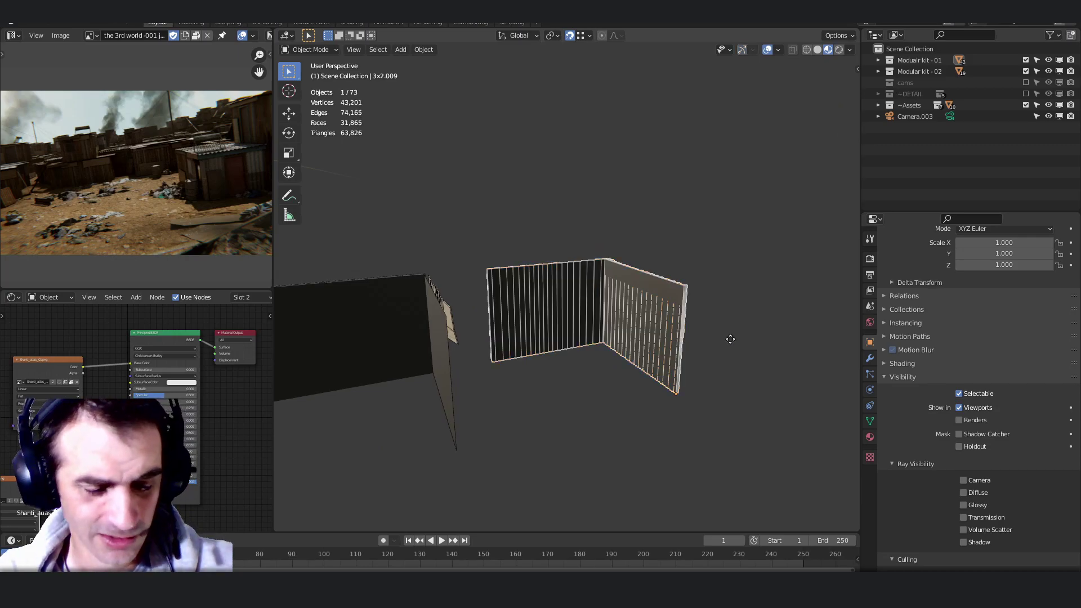
# Step: Stack the wall copy 2250 mm up in Z, then delete it and view the whole kit
pyautogui.write('z')
pyautogui.write('2250')
pyautogui.press('Return')
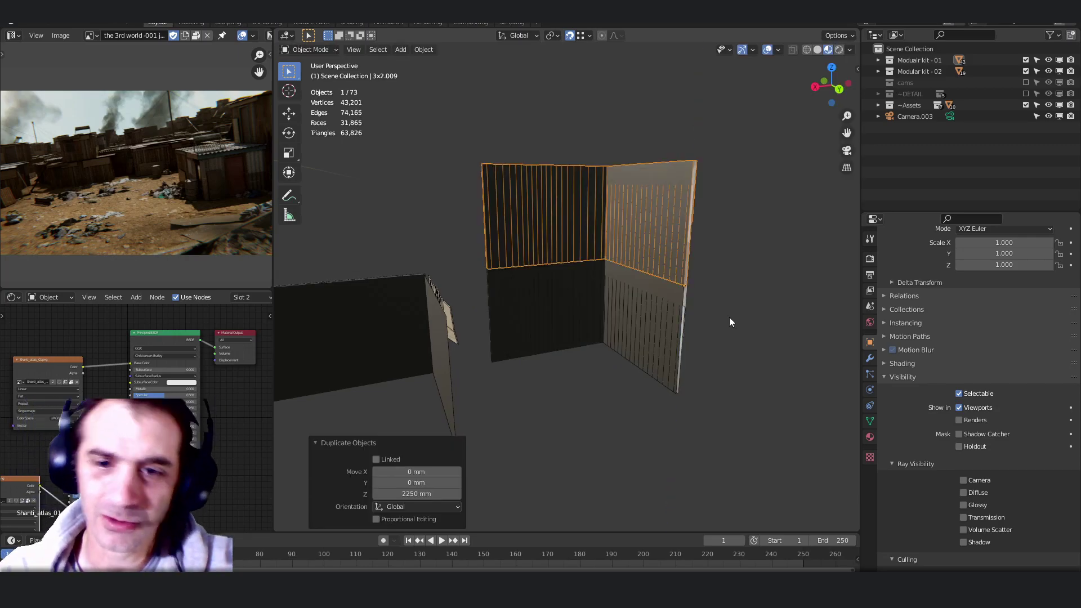
pyautogui.click(729, 318)
pyautogui.moveTo(681, 261); pyautogui.dragTo(532, 262, button='middle')
pyautogui.click(567, 248)
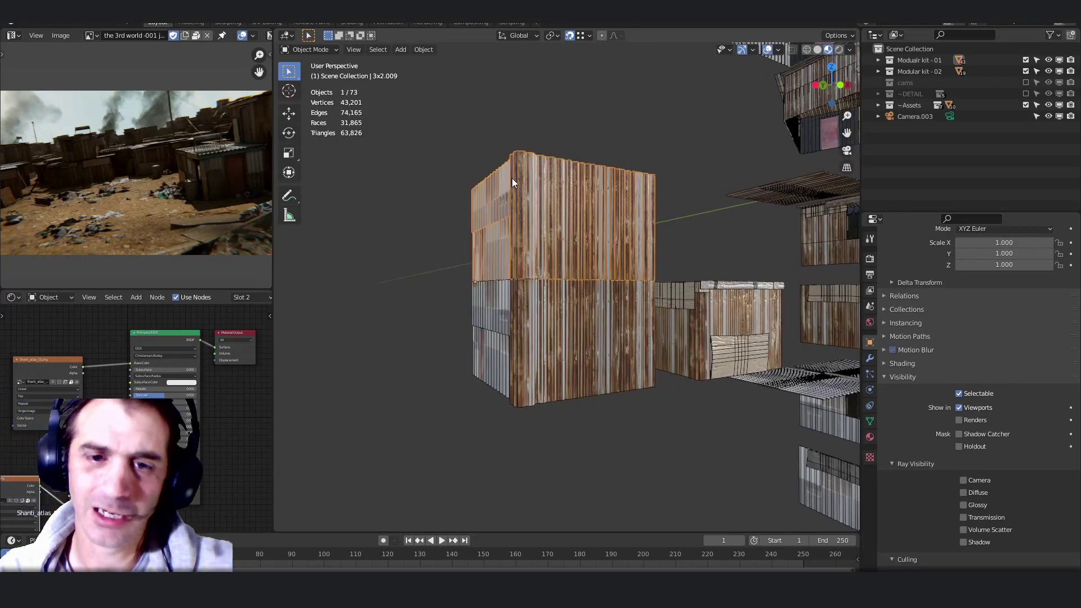
pyautogui.press('x')
pyautogui.click(611, 225)
pyautogui.scroll(-7, 610, 225)
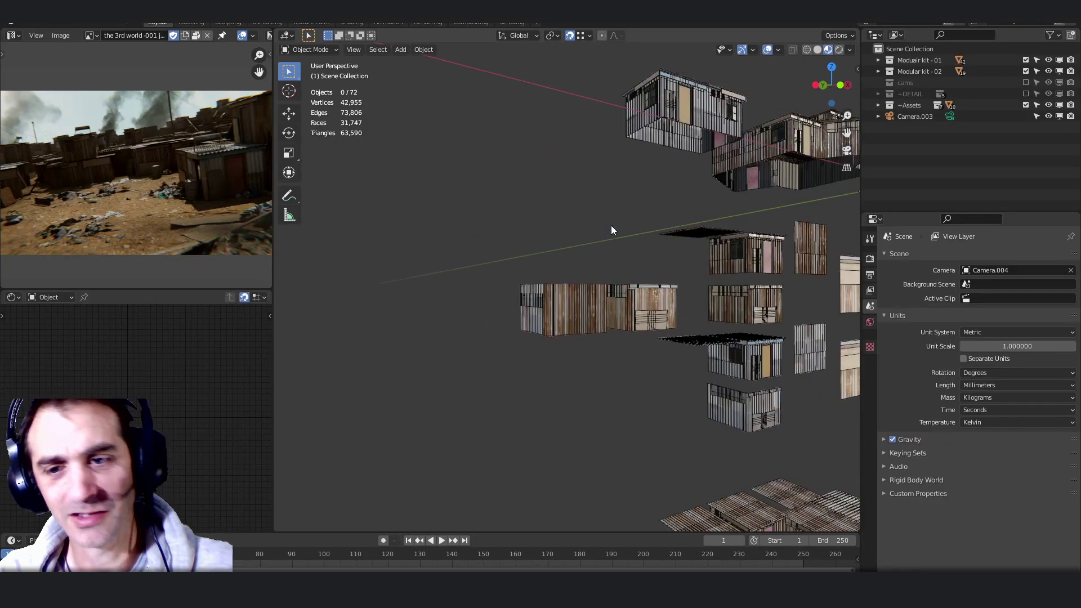
pyautogui.keyDown('shift'); pyautogui.moveTo(776, 273); pyautogui.dragTo(635, 299, button='middle'); pyautogui.keyUp('shift')
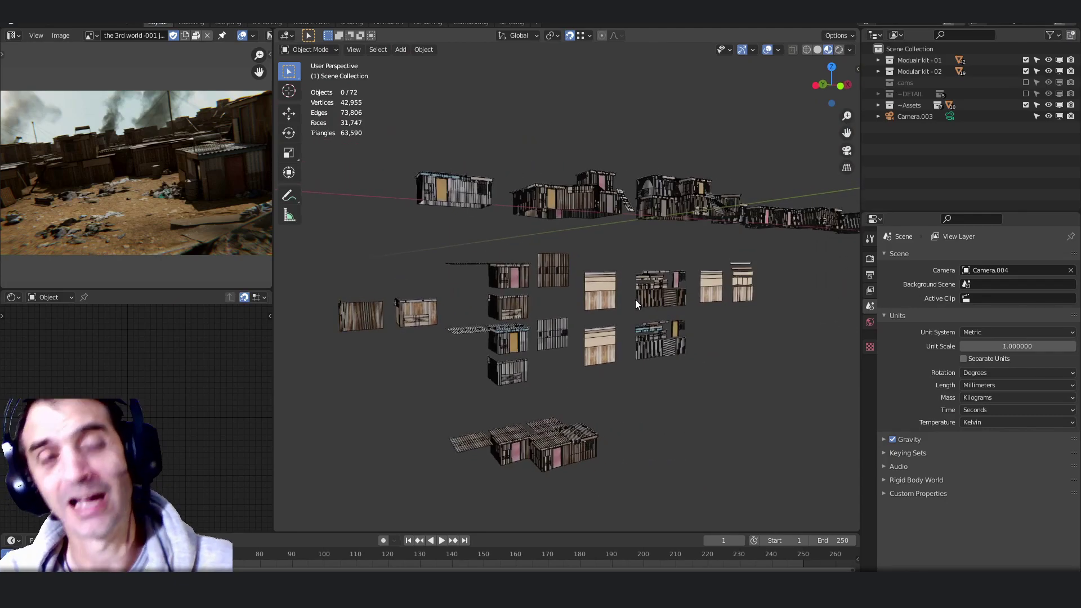